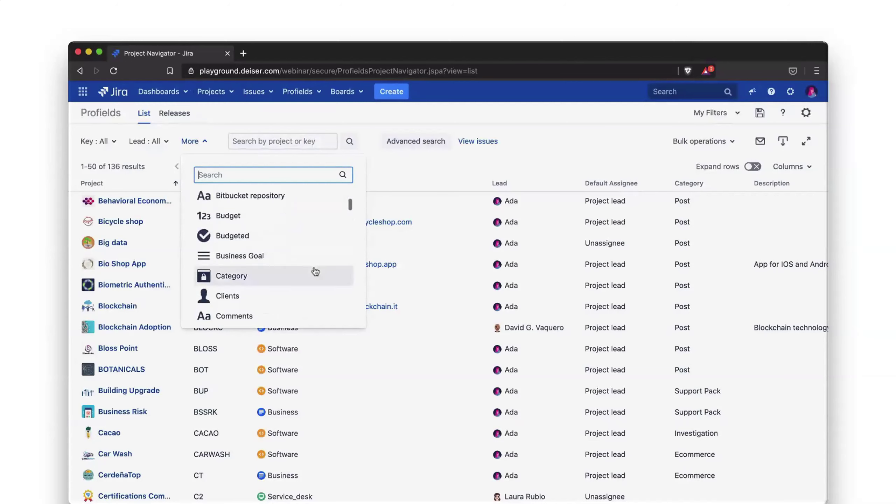
- Look through the additional filter fields and the advanced query of the project list, and return to basic search
{"action": "scroll", "coordinate": [315, 271], "scroll_direction": "down", "scroll_amount": 3}
{"action": "left_click", "coordinate": [432, 167]}
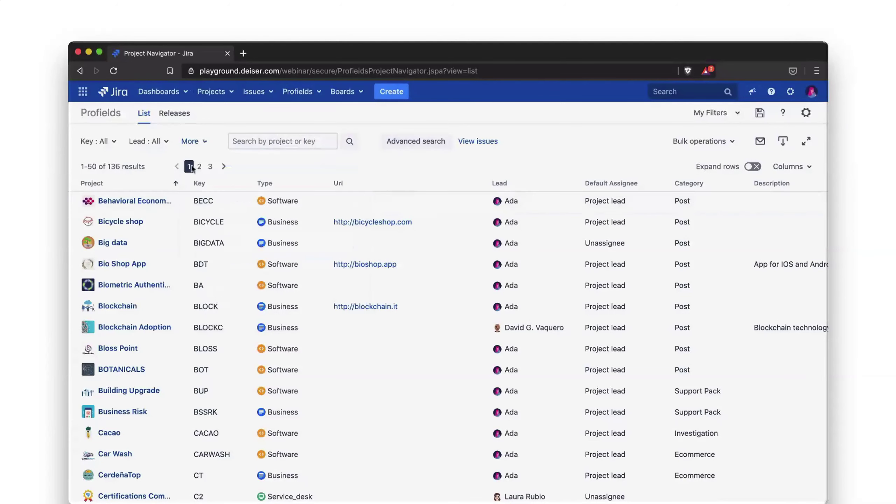
{"action": "left_click", "coordinate": [413, 142]}
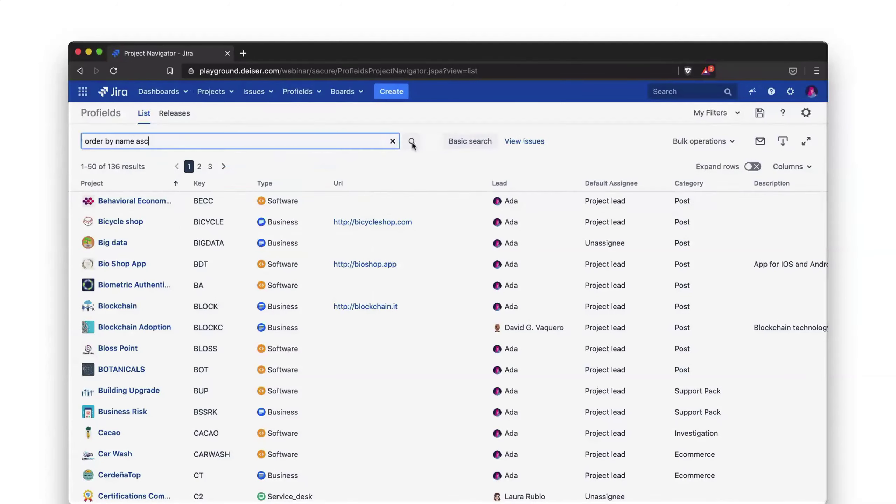
{"action": "left_click", "coordinate": [461, 145]}
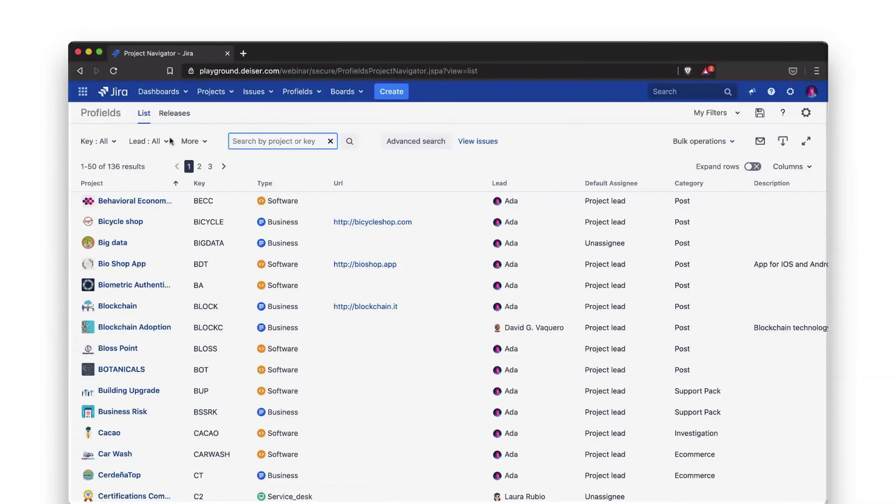
- Filter the project list by project lead, choosing the first person offered
{"action": "left_click", "coordinate": [157, 145]}
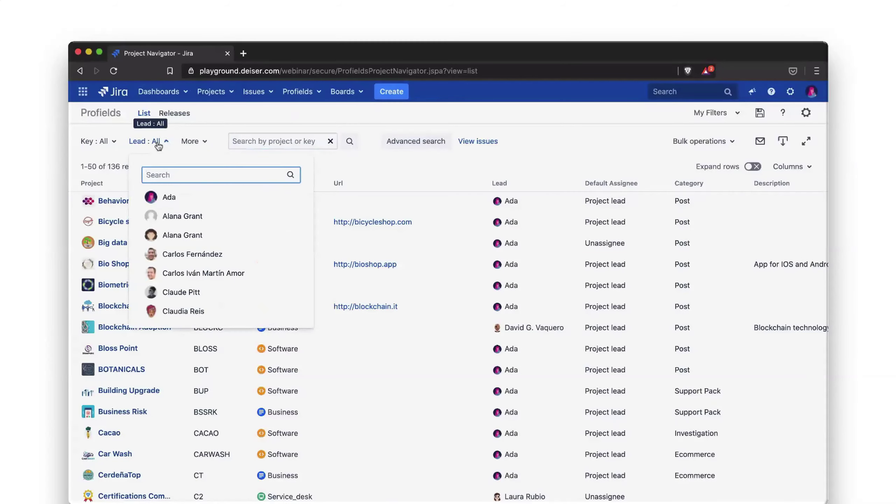
{"action": "left_click", "coordinate": [172, 197]}
{"action": "left_click", "coordinate": [286, 115]}
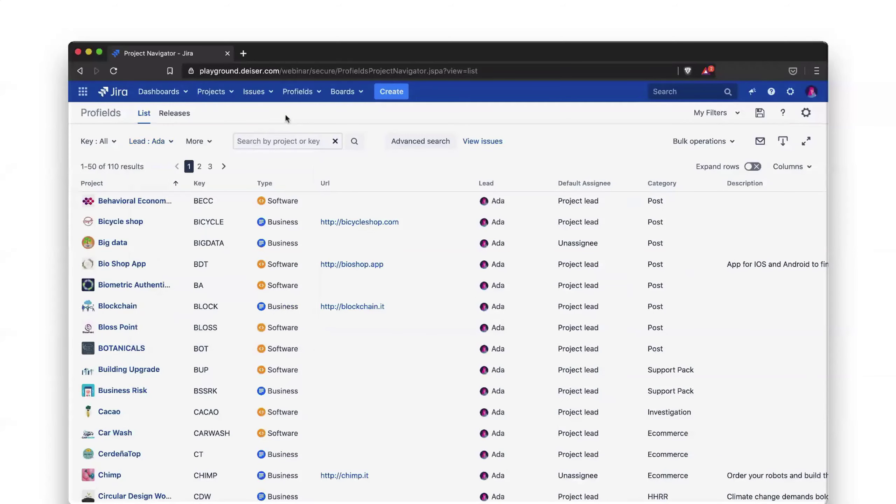
- Add a Programming language filter to the project list and set it to Java
{"action": "left_click", "coordinate": [200, 142]}
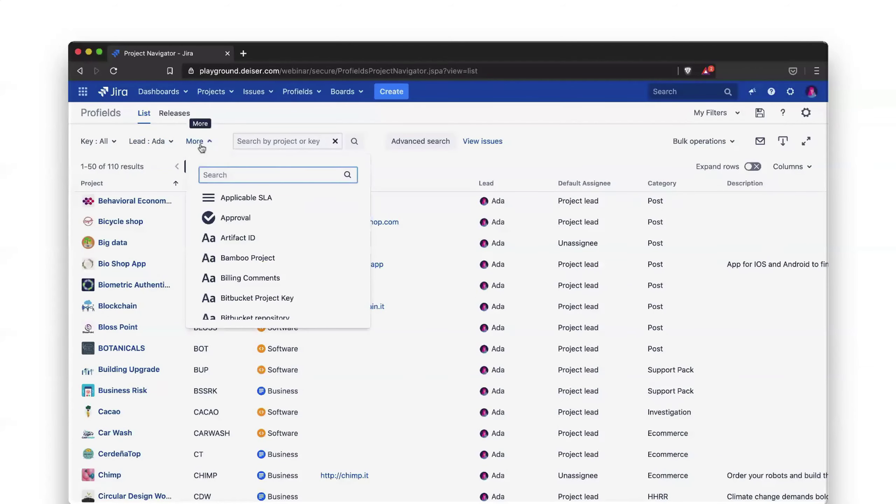
{"action": "type", "text": "Prog"}
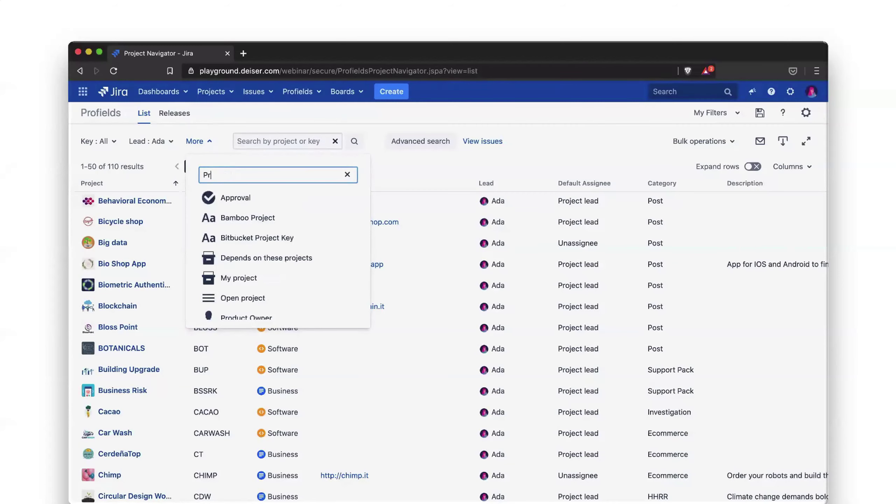
{"action": "left_click", "coordinate": [259, 218]}
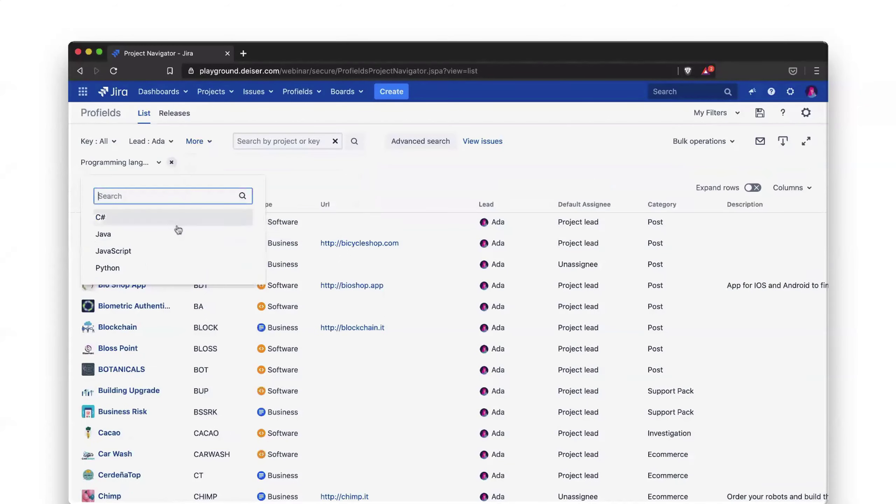
{"action": "left_click", "coordinate": [133, 235]}
{"action": "left_click", "coordinate": [413, 162]}
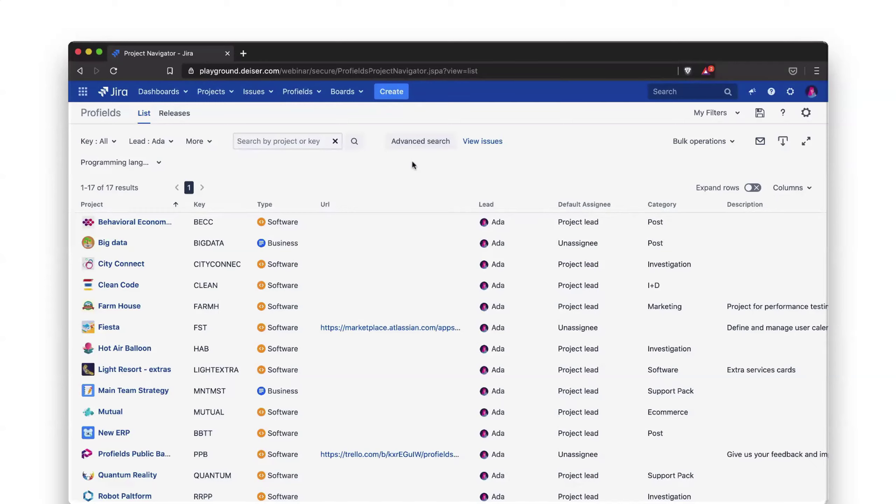
- Select Programming language and Project Status as additional columns for the project list
{"action": "left_click", "coordinate": [792, 187]}
{"action": "type", "text": "Progr"}
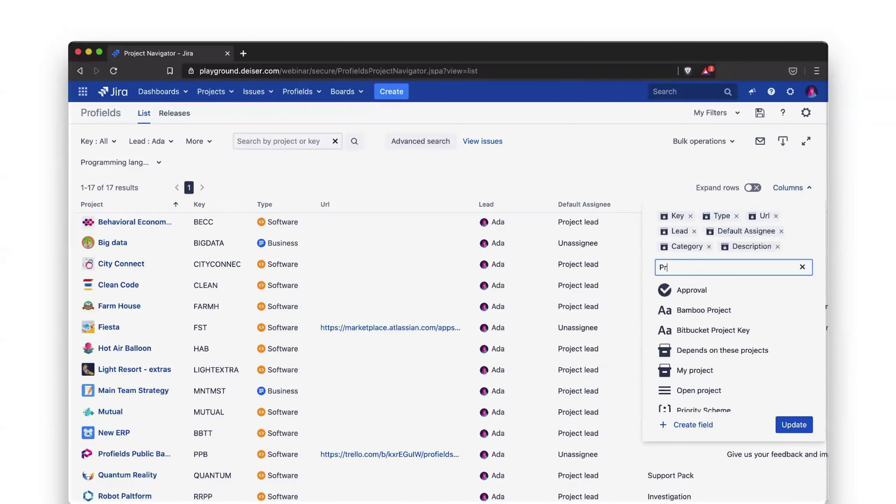
{"action": "left_click", "coordinate": [716, 310]}
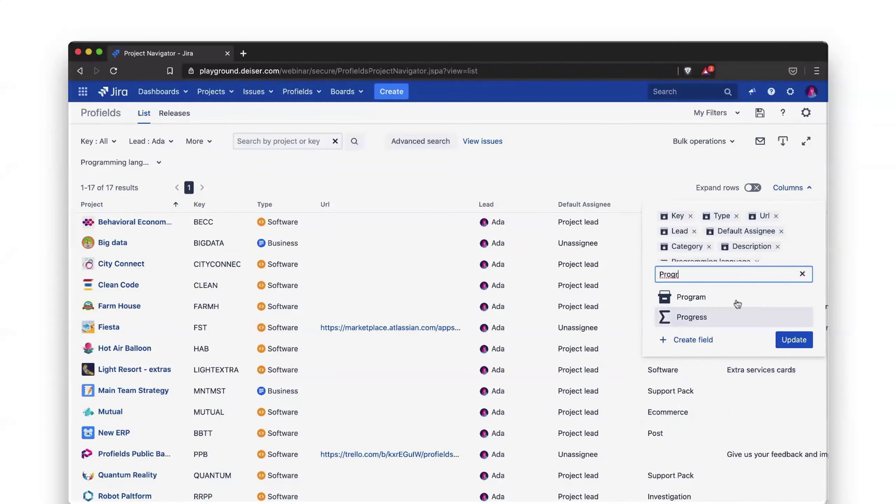
{"action": "double_click", "coordinate": [700, 275]}
{"action": "type", "text": "sta"}
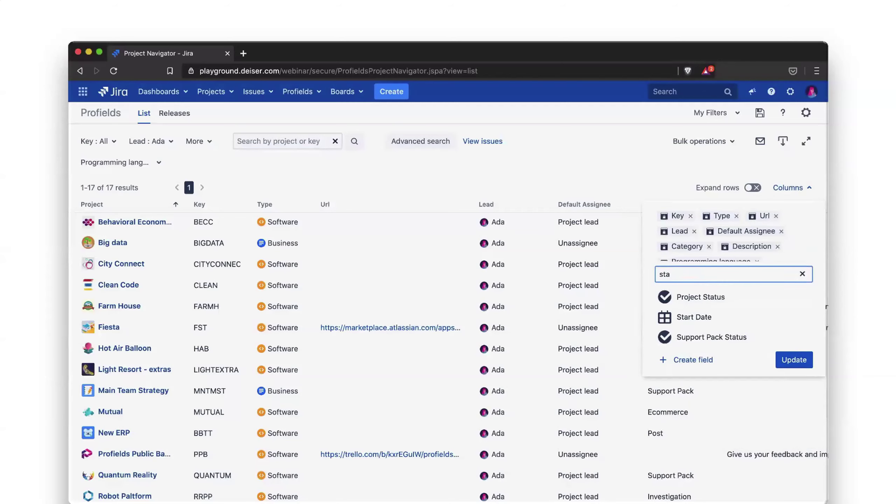
{"action": "left_click", "coordinate": [701, 298]}
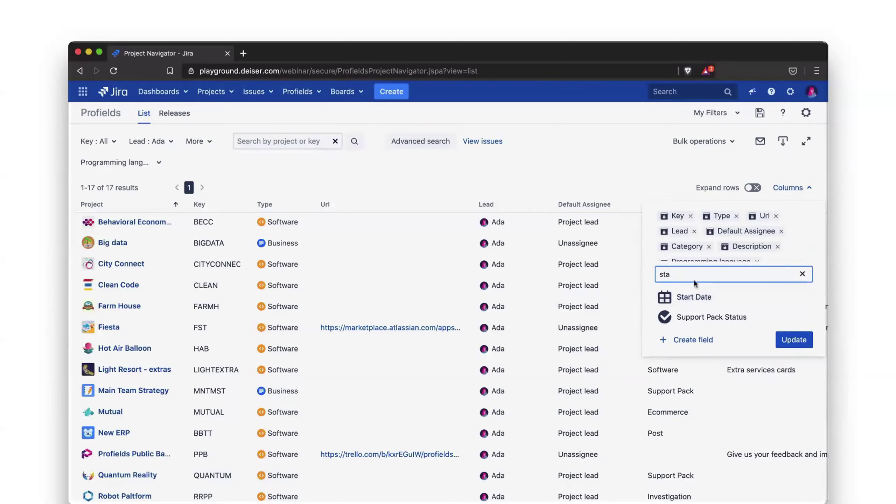
- Select Project Priority as a further column and apply the updated column selection to the project list
{"action": "key", "text": "BackSpace"}
{"action": "key", "text": "BackSpace"}
{"action": "key", "text": "BackSpace"}
{"action": "type", "text": "pr"}
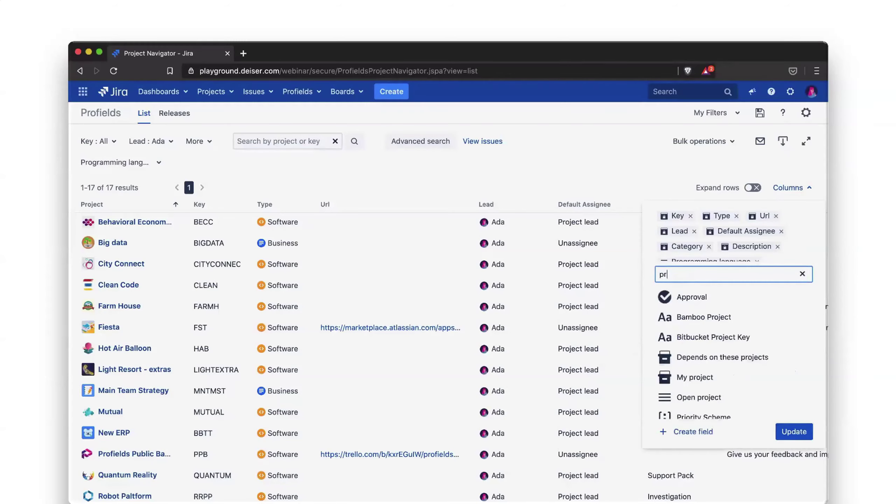
{"action": "type", "text": "io"}
{"action": "left_click", "coordinate": [691, 317]}
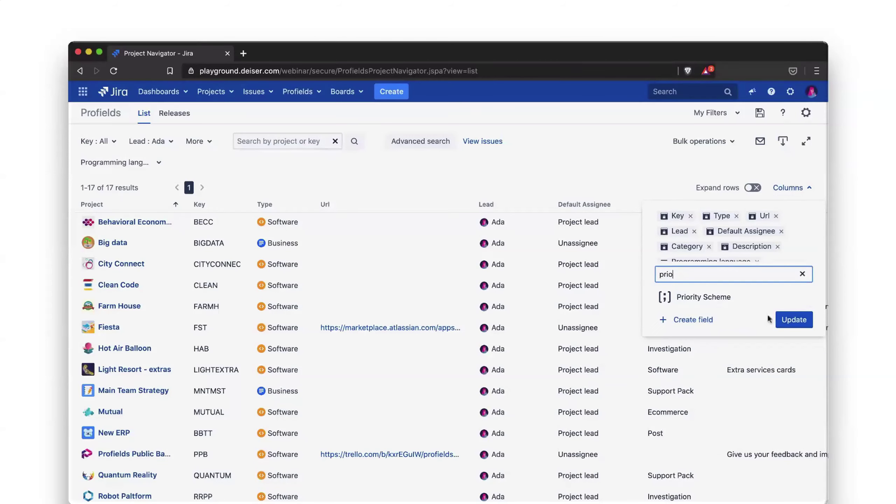
{"action": "left_click", "coordinate": [793, 320]}
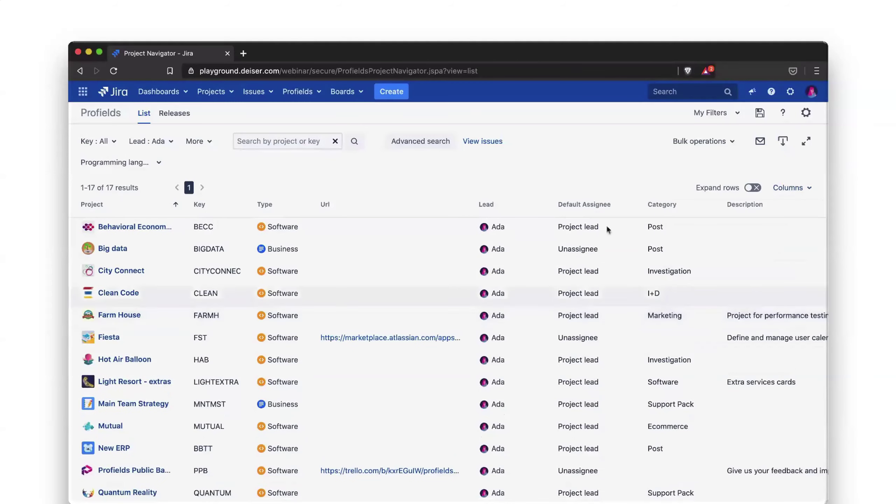
- Remove the Url and Description columns from the project list and review the remaining columns
{"action": "left_click", "coordinate": [459, 206]}
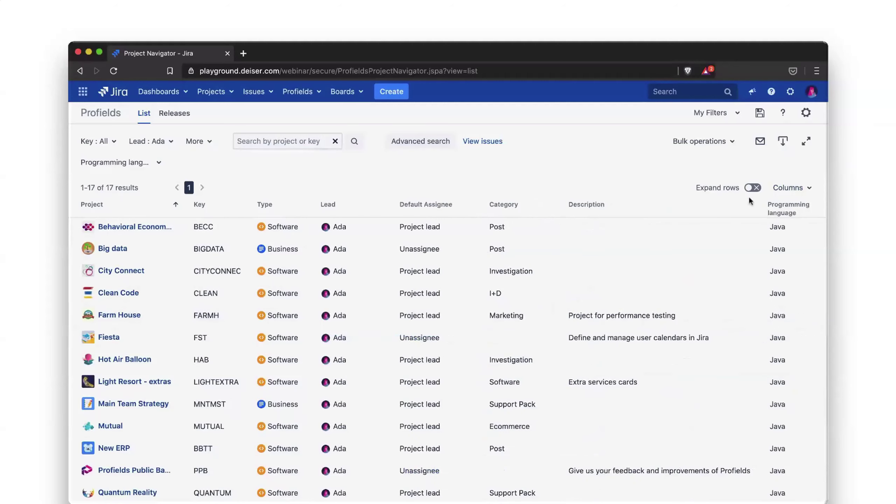
{"action": "left_click", "coordinate": [748, 206]}
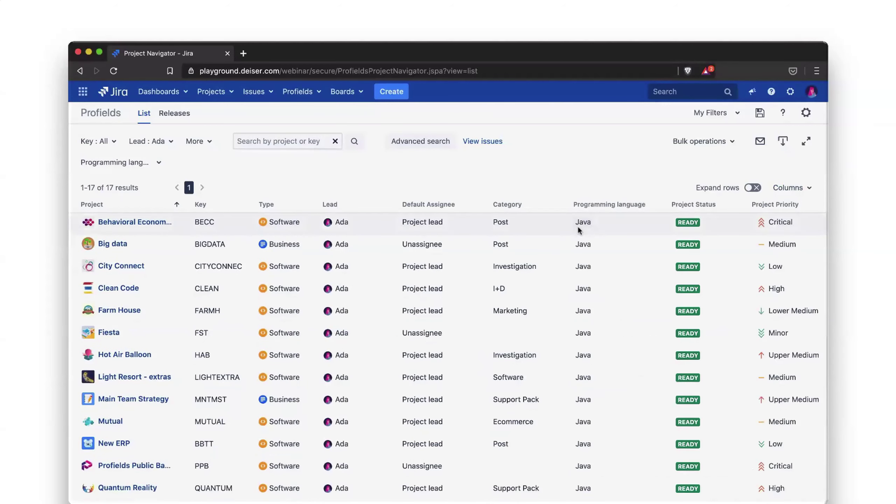
{"action": "scroll", "coordinate": [666, 360], "scroll_direction": "down", "scroll_amount": 3}
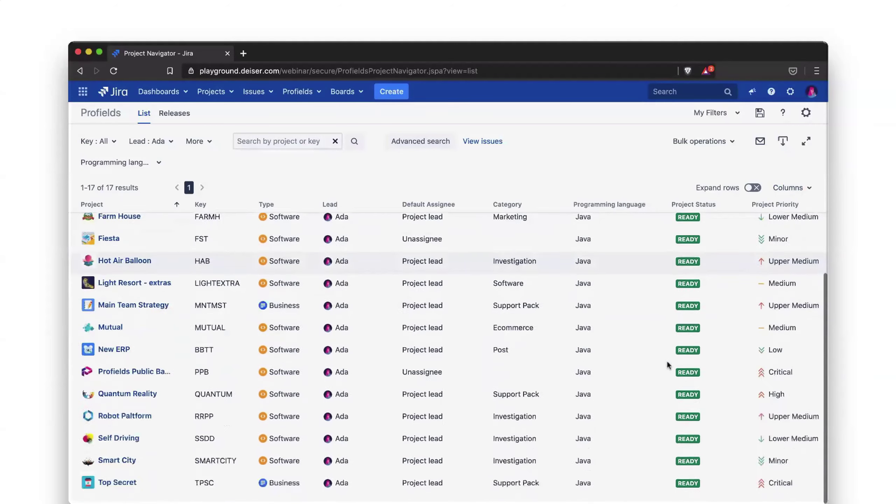
{"action": "scroll", "coordinate": [667, 360], "scroll_direction": "up", "scroll_amount": 3}
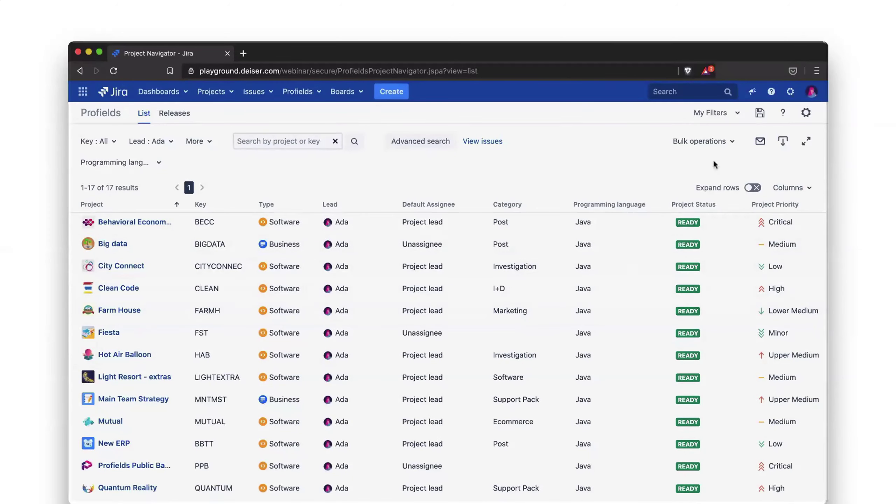
- Save the current project search as a new filter named "My Java Projects"
{"action": "left_click", "coordinate": [761, 112]}
{"action": "type", "text": "My"}
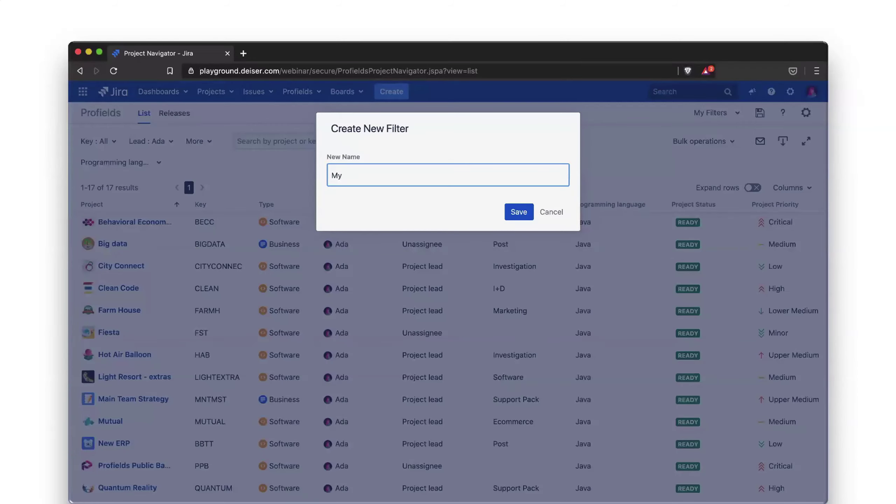
{"action": "type", "text": "Java Projects"}
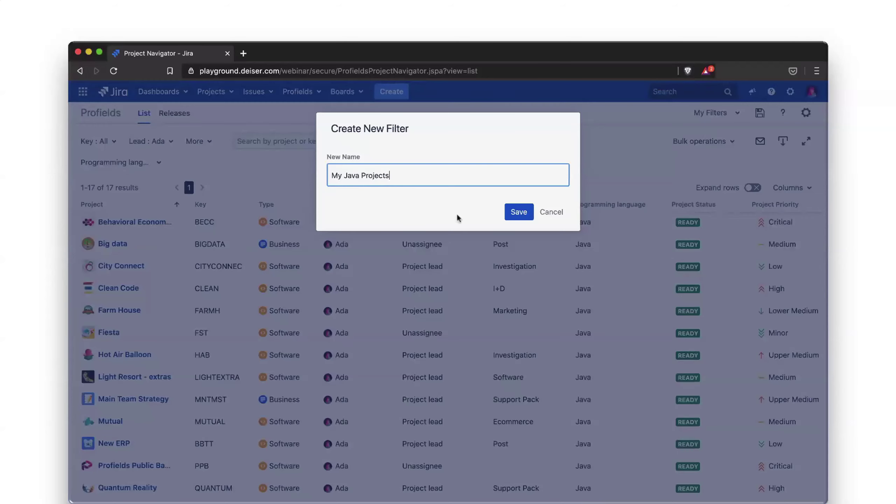
{"action": "left_click", "coordinate": [517, 212]}
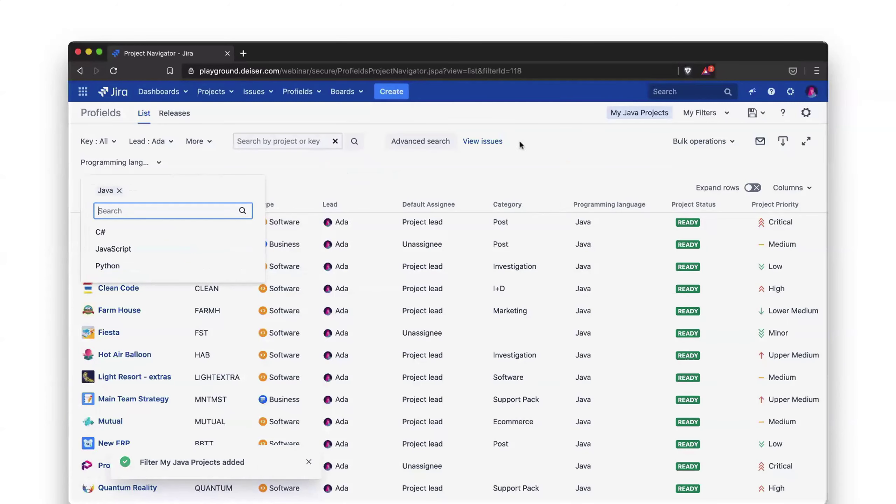
{"action": "left_click", "coordinate": [530, 140]}
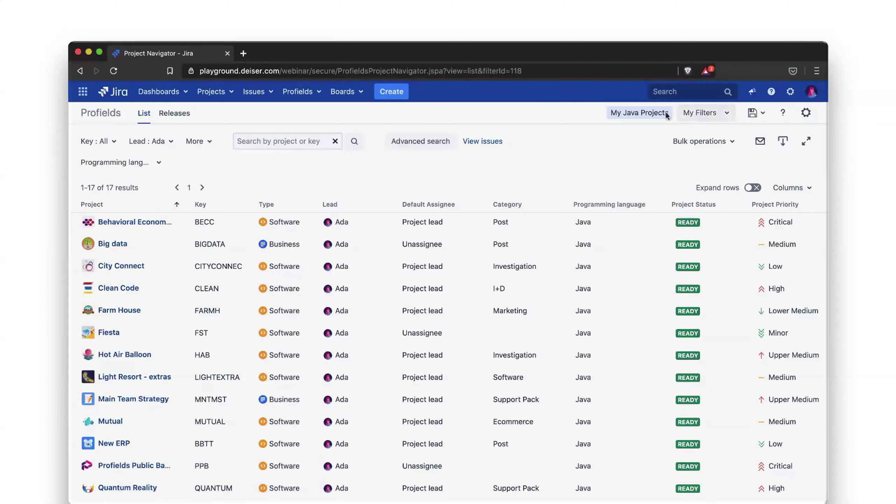
- Open the filter management page and examine the saved filters' queries, owners and public settings
{"action": "left_click", "coordinate": [715, 113]}
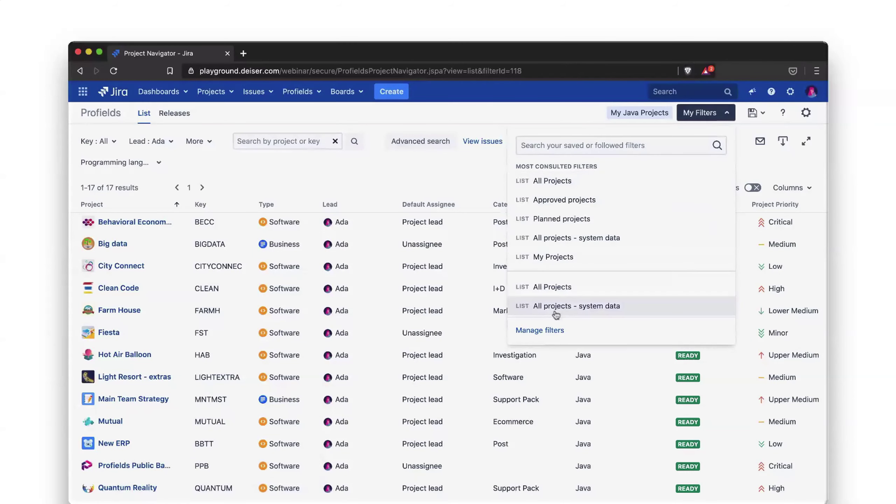
{"action": "left_click", "coordinate": [541, 332]}
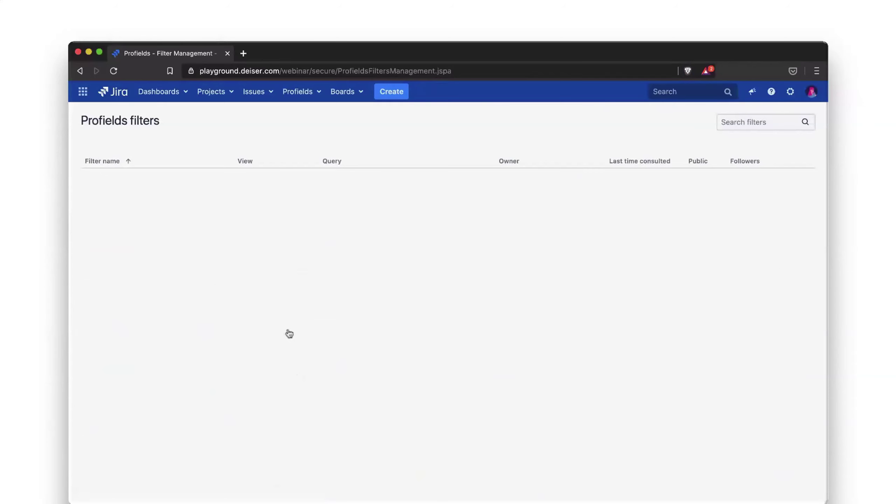
{"action": "scroll", "coordinate": [485, 309], "scroll_direction": "down", "scroll_amount": 5}
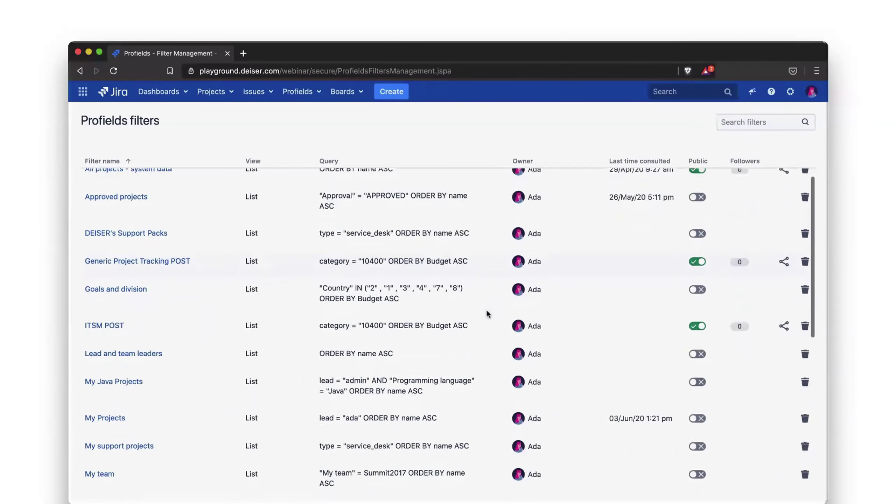
{"action": "scroll", "coordinate": [486, 311], "scroll_direction": "down", "scroll_amount": 2}
{"action": "scroll", "coordinate": [486, 311], "scroll_direction": "up", "scroll_amount": 5}
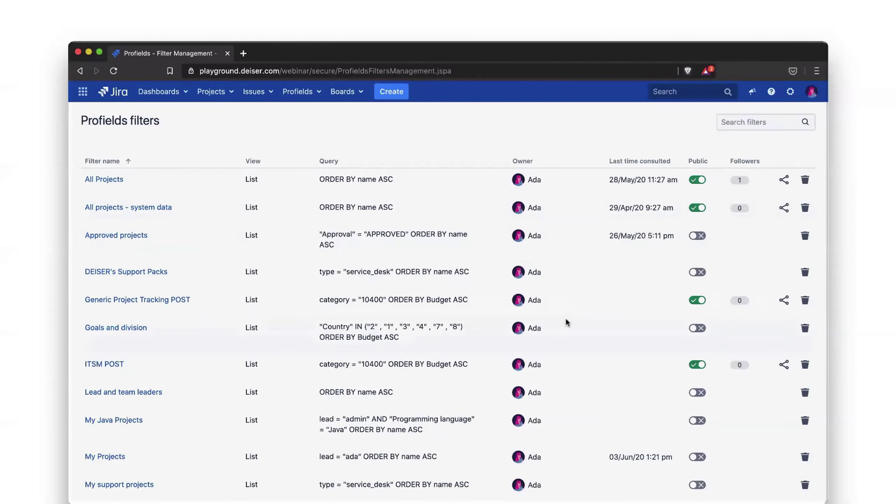
{"action": "scroll", "coordinate": [566, 322], "scroll_direction": "down", "scroll_amount": 3}
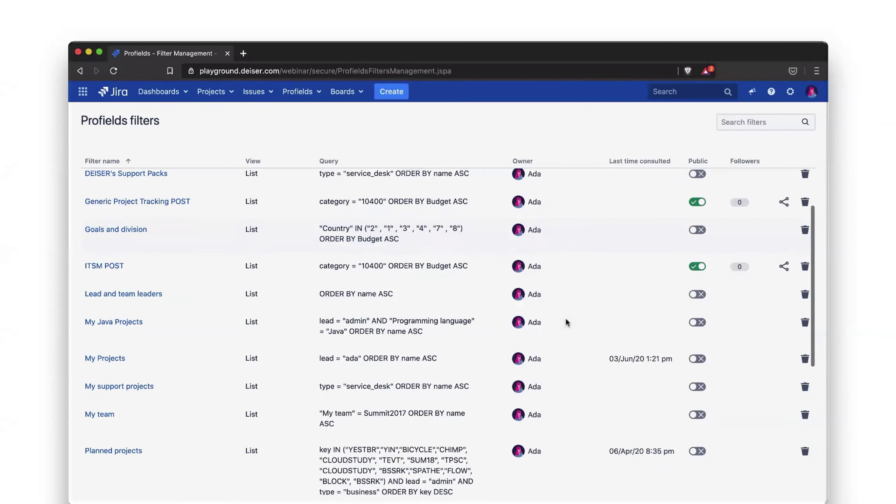
{"action": "scroll", "coordinate": [735, 262], "scroll_direction": "up", "scroll_amount": 3}
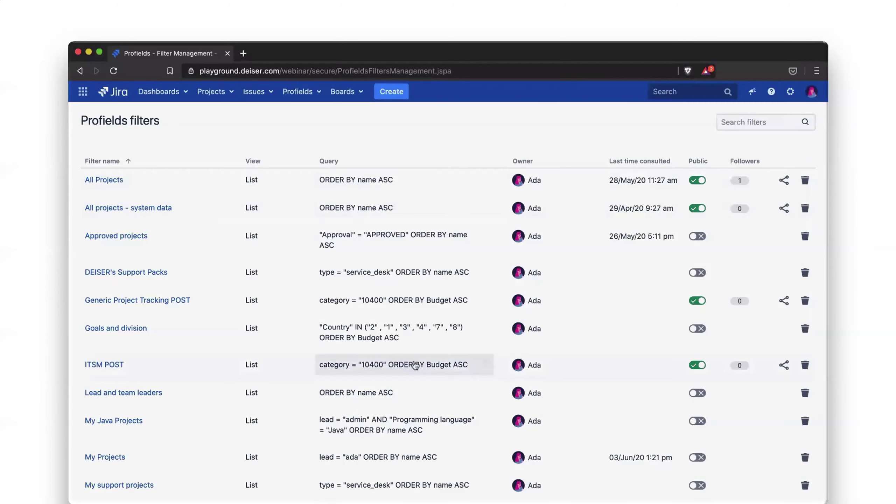
{"action": "scroll", "coordinate": [414, 365], "scroll_direction": "down", "scroll_amount": 2}
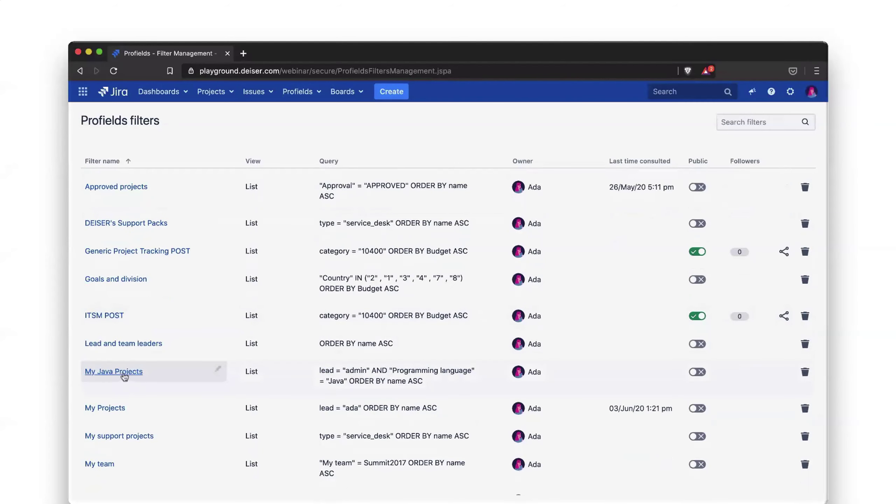
- Open the My Java Projects filter, look over its project list and switch it to the Releases view
{"action": "left_click", "coordinate": [123, 372]}
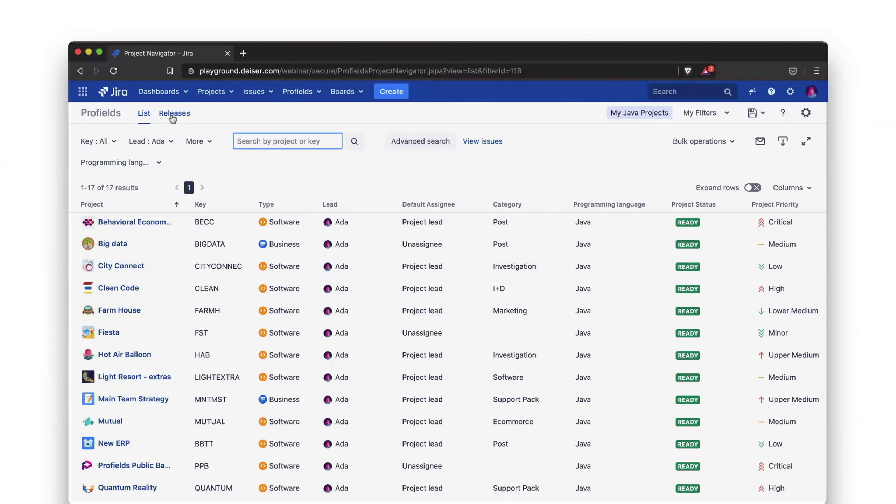
{"action": "scroll", "coordinate": [328, 340], "scroll_direction": "down", "scroll_amount": 3}
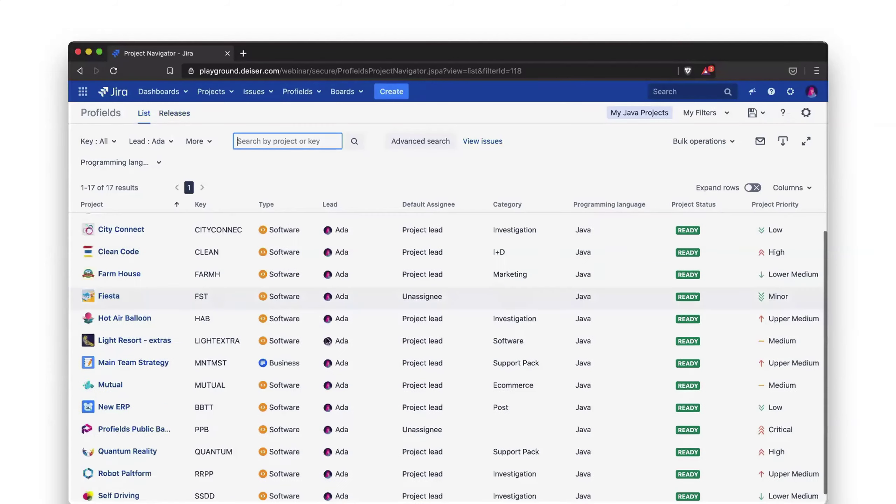
{"action": "scroll", "coordinate": [327, 340], "scroll_direction": "up", "scroll_amount": 3}
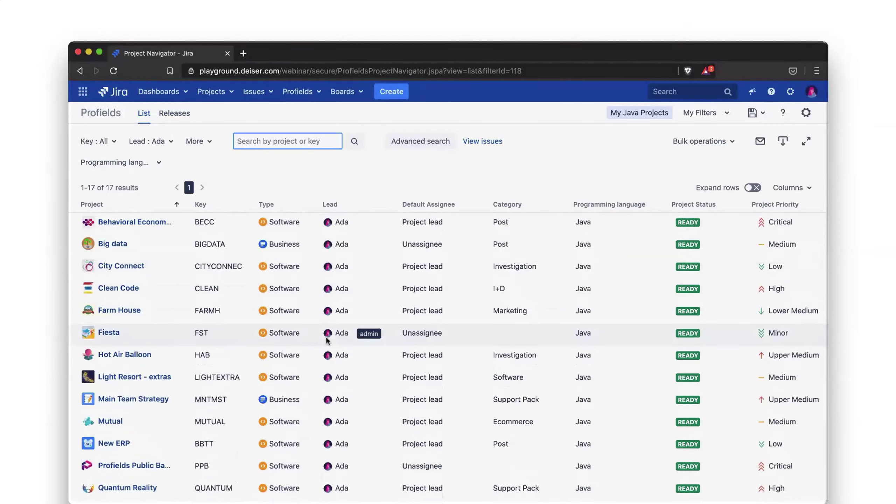
{"action": "left_click", "coordinate": [183, 118]}
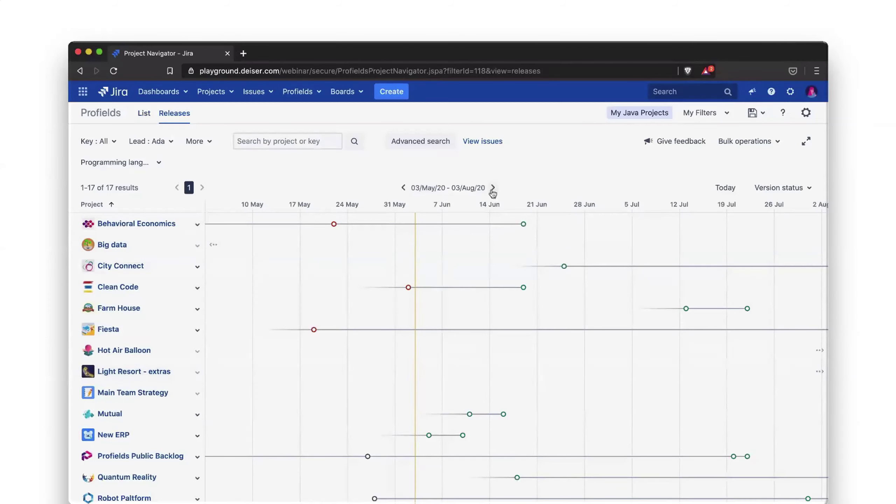
- Set the releases timeline's date range from 26/04/2020 to 30/09/2020
{"action": "left_click", "coordinate": [433, 188]}
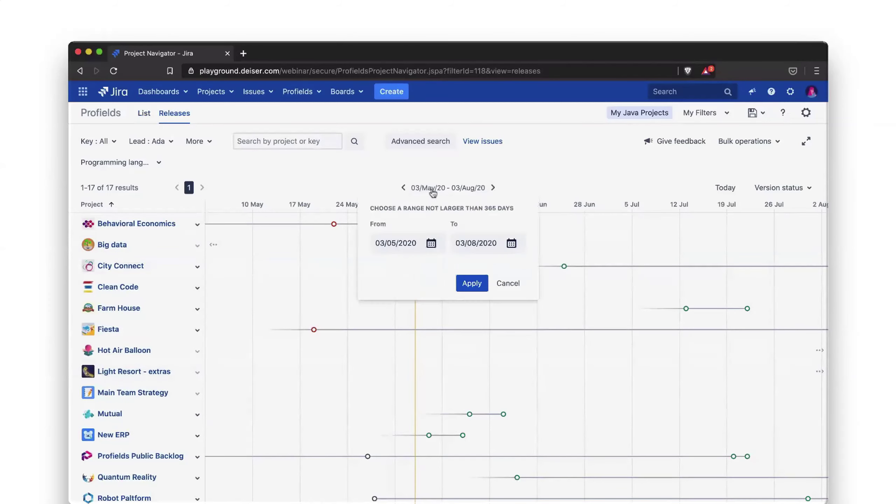
{"action": "left_click", "coordinate": [430, 243]}
{"action": "left_click", "coordinate": [390, 308]}
{"action": "left_click", "coordinate": [474, 284]}
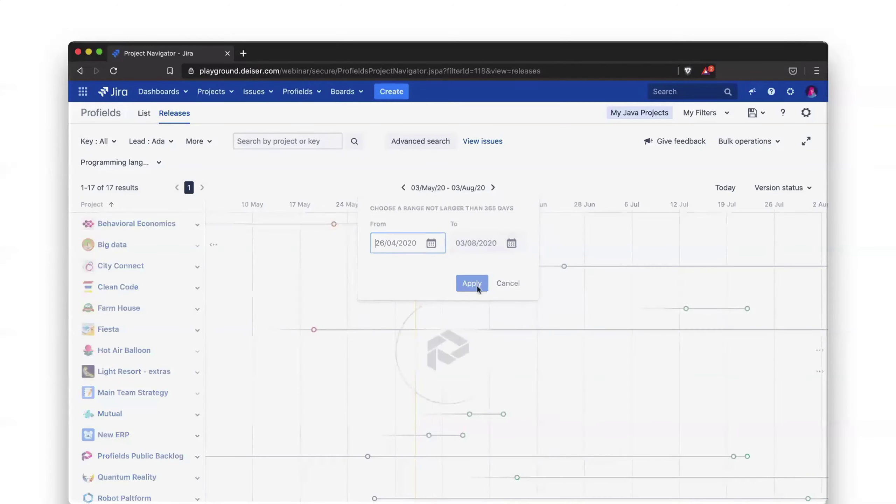
{"action": "left_click", "coordinate": [476, 187]}
{"action": "left_click", "coordinate": [511, 243]}
{"action": "left_click", "coordinate": [600, 272]}
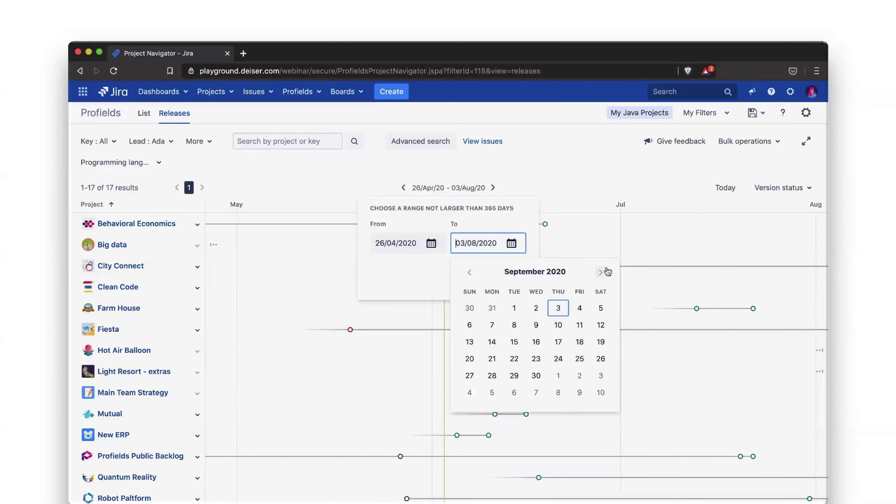
{"action": "left_click", "coordinate": [536, 375]}
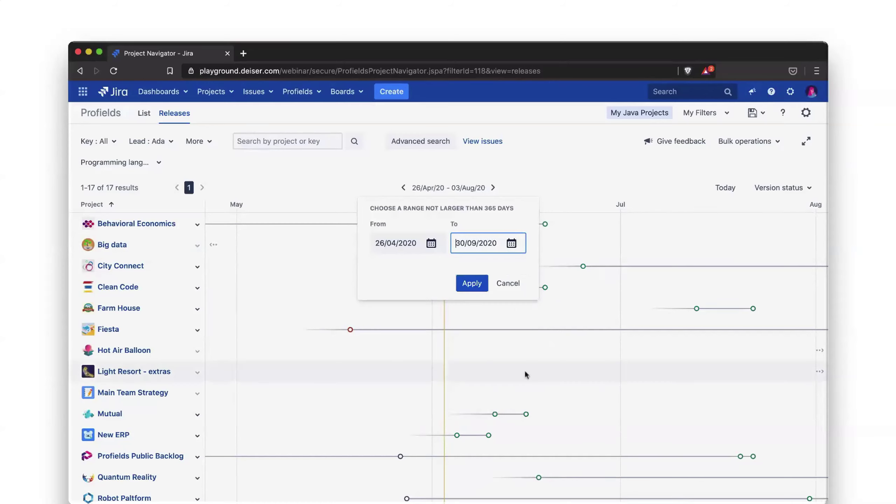
{"action": "left_click", "coordinate": [477, 286]}
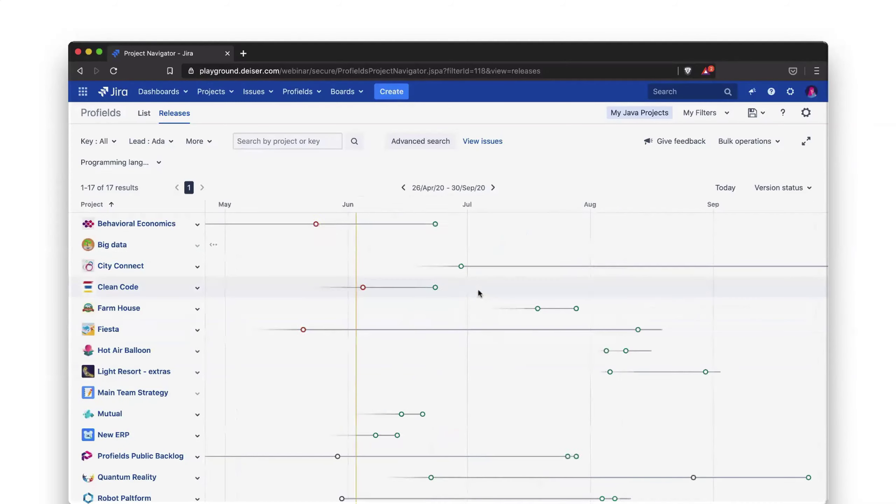
- Expand the Profields Public Backlog project and set its Next Big Release's release date to 31/07/2020
{"action": "left_click", "coordinate": [197, 456]}
{"action": "scroll", "coordinate": [352, 376], "scroll_direction": "down", "scroll_amount": 3}
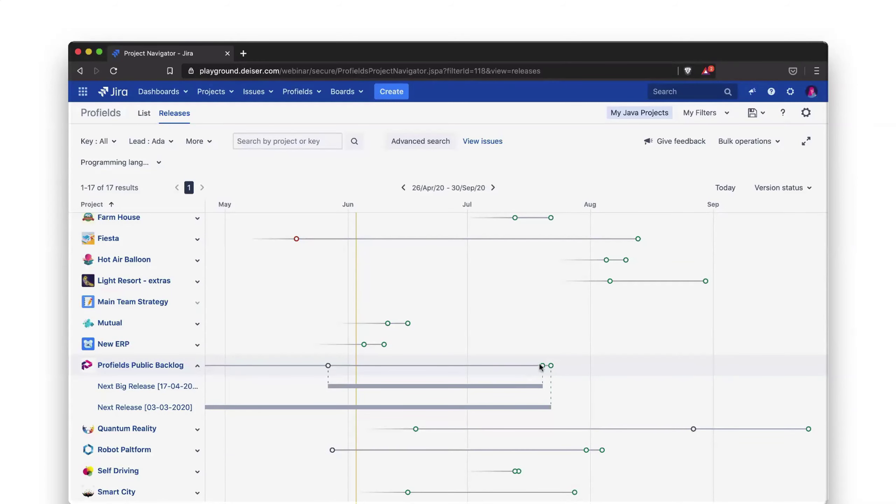
{"action": "mouse_move", "coordinate": [543, 366]}
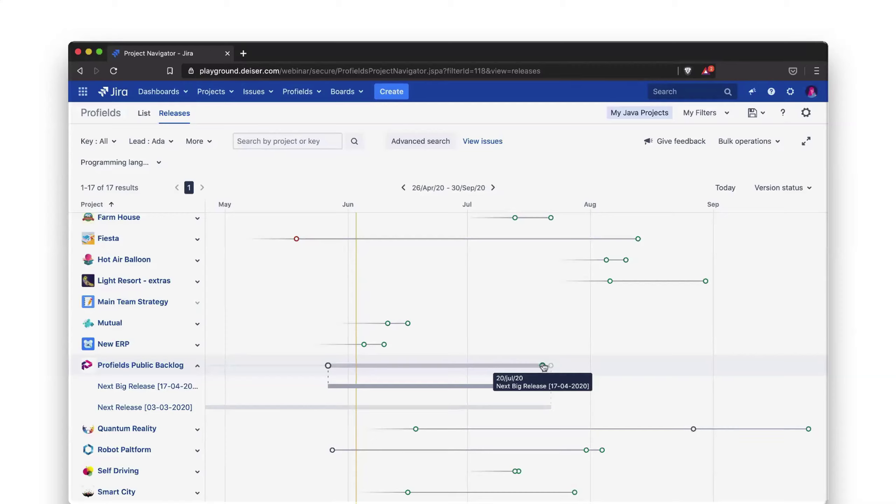
{"action": "left_click", "coordinate": [544, 366]}
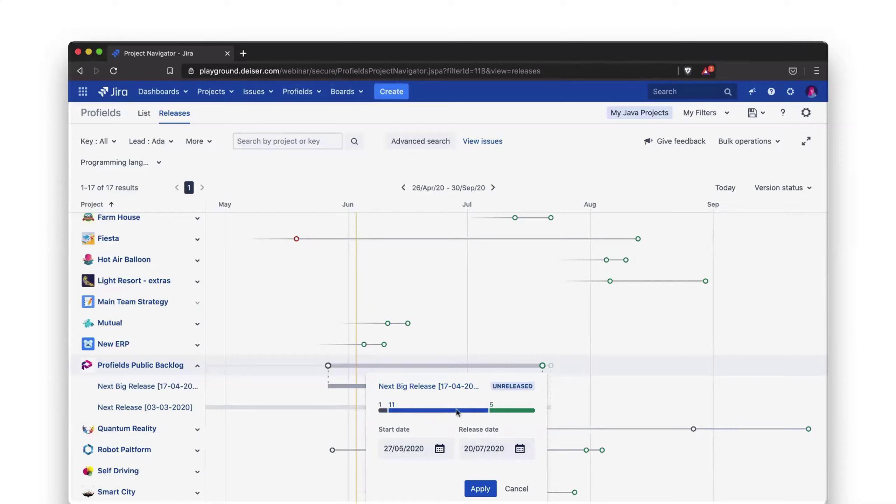
{"action": "left_click", "coordinate": [493, 450]}
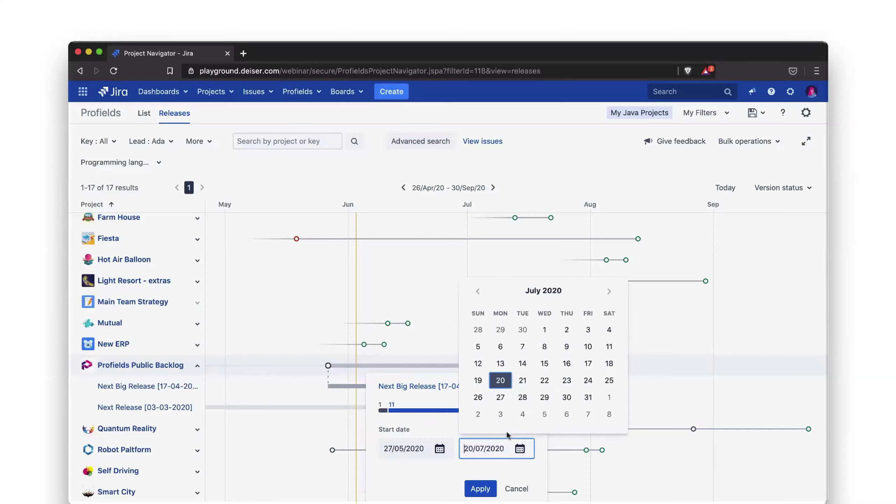
{"action": "left_click", "coordinate": [587, 397]}
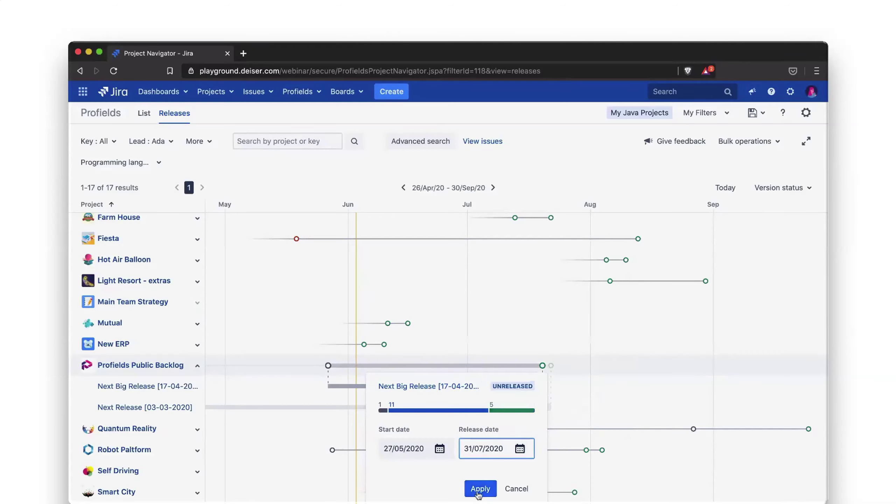
{"action": "left_click", "coordinate": [480, 489]}
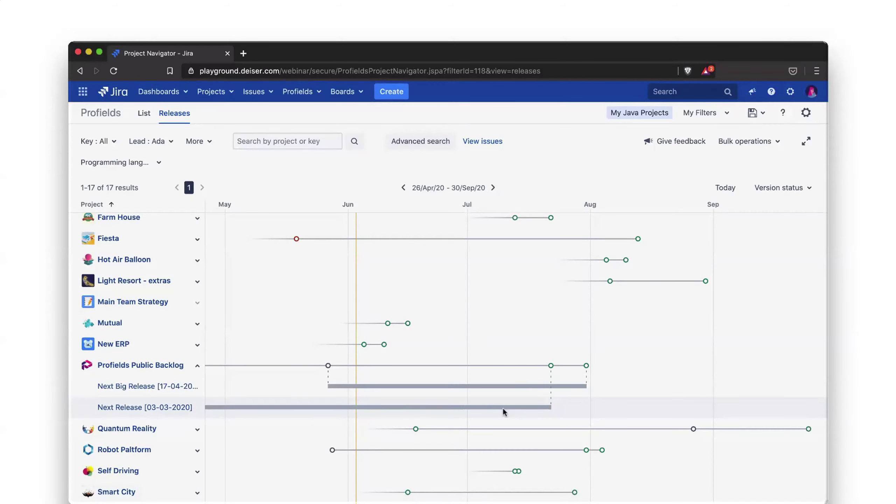
- Reschedule the Fiesta project's overdue Next Big Release to a release date of 08/07/2020
{"action": "left_click", "coordinate": [297, 239]}
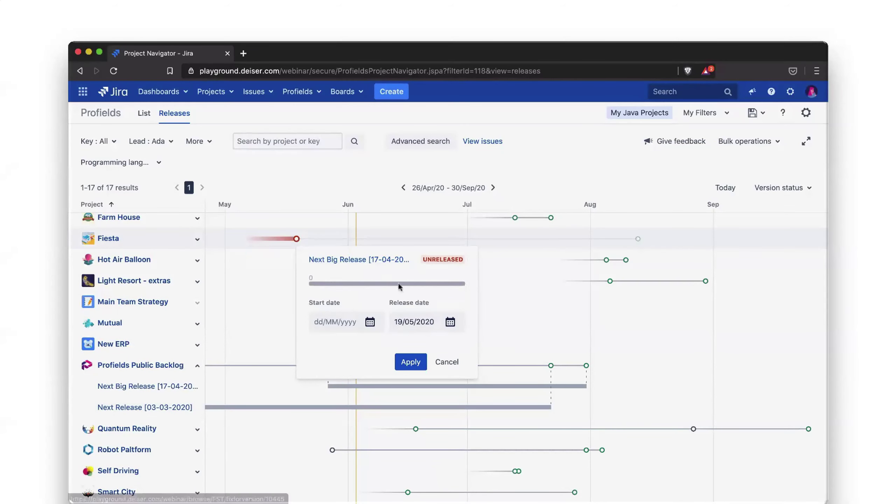
{"action": "left_click", "coordinate": [425, 319]}
{"action": "left_click", "coordinate": [539, 351]}
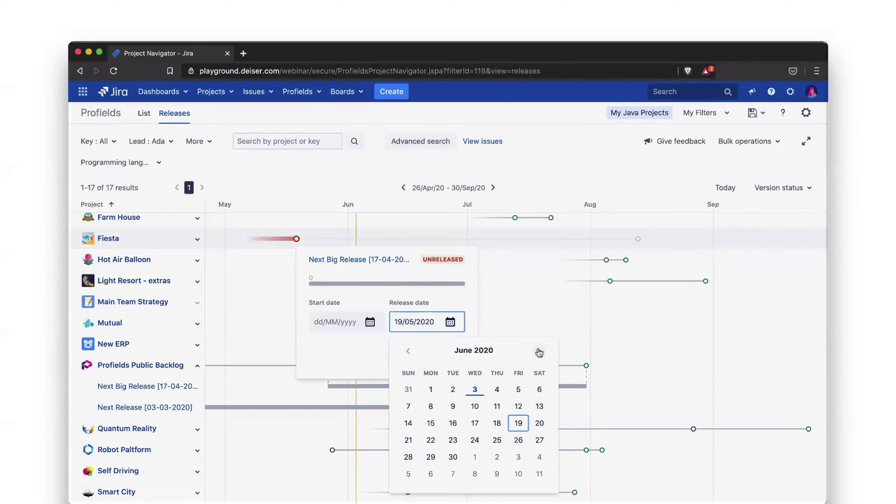
{"action": "left_click", "coordinate": [539, 351]}
{"action": "left_click", "coordinate": [475, 406]}
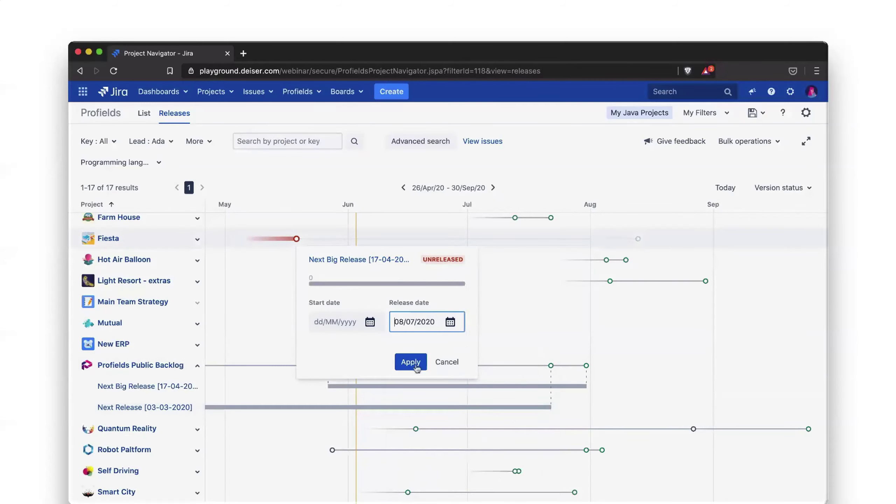
{"action": "left_click", "coordinate": [411, 362]}
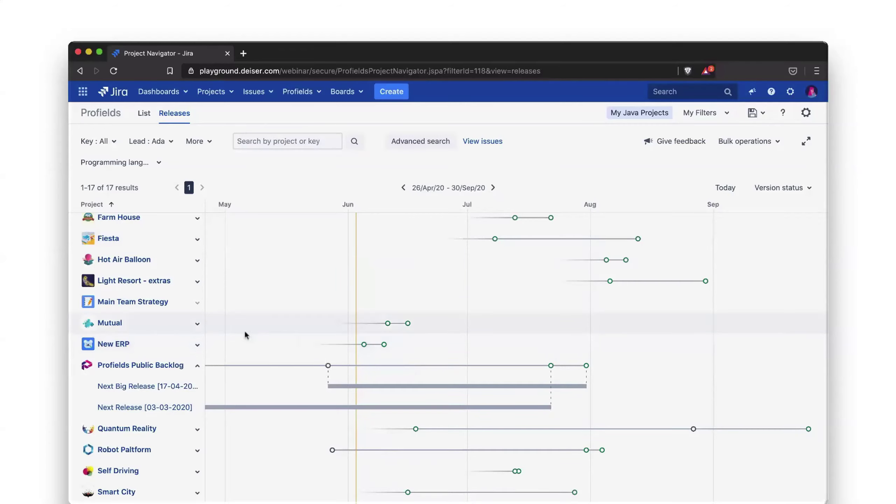
- Look through all projects' release timelines and check the version status options
{"action": "scroll", "coordinate": [244, 331], "scroll_direction": "down", "scroll_amount": 1}
{"action": "scroll", "coordinate": [244, 335], "scroll_direction": "down", "scroll_amount": 1}
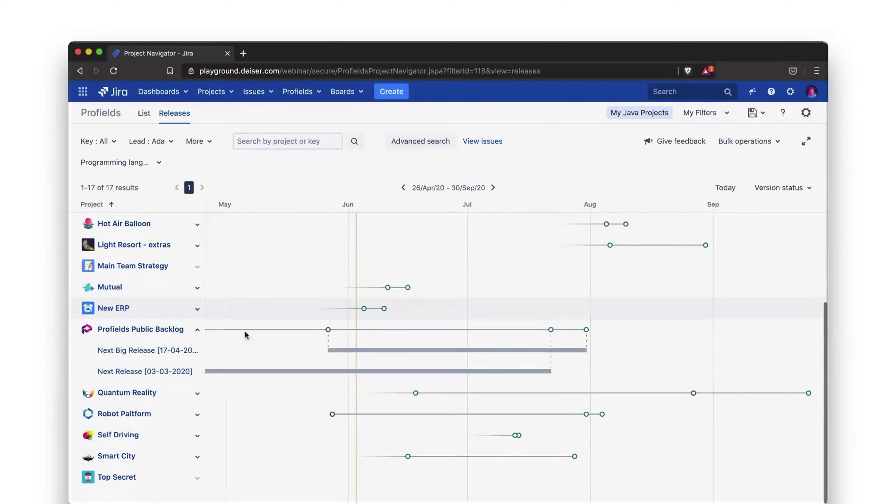
{"action": "scroll", "coordinate": [244, 334], "scroll_direction": "up", "scroll_amount": 2}
{"action": "scroll", "coordinate": [245, 333], "scroll_direction": "up", "scroll_amount": 1}
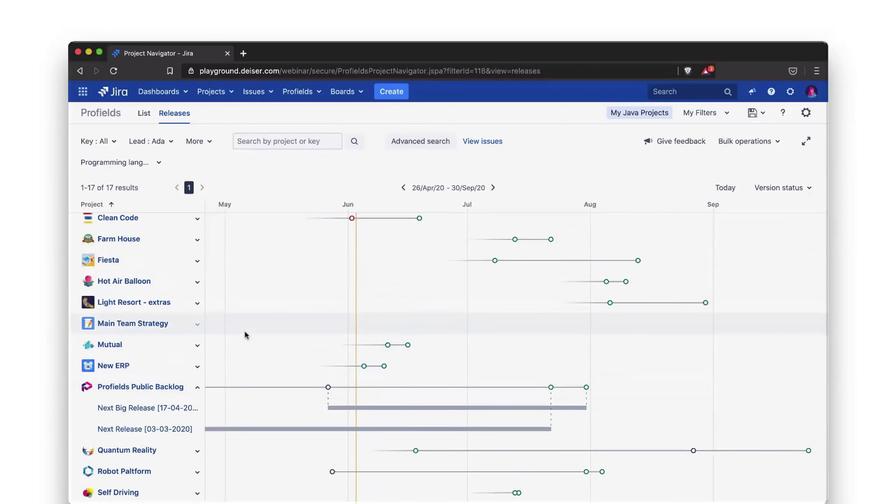
{"action": "scroll", "coordinate": [244, 330], "scroll_direction": "up", "scroll_amount": 4}
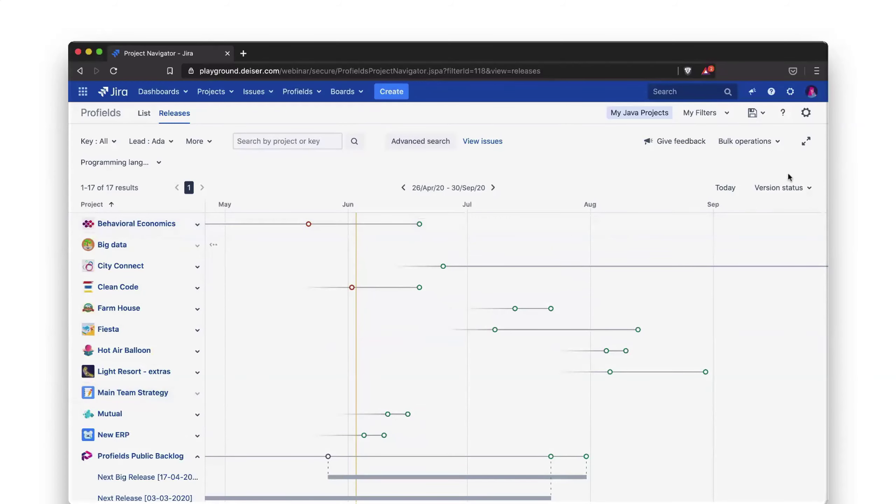
{"action": "left_click", "coordinate": [787, 190]}
{"action": "left_click", "coordinate": [776, 220]}
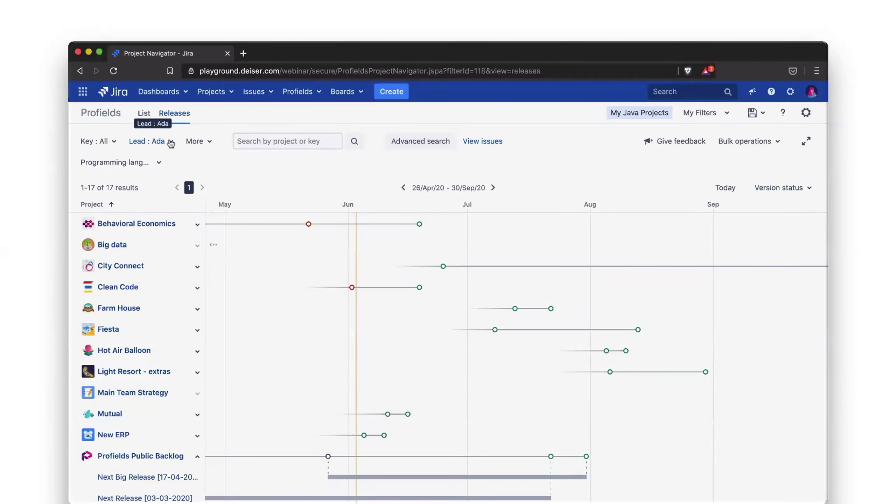
- Switch to the List view and start a new email subscription for the query named "Weekly subscription"
{"action": "left_click", "coordinate": [143, 115]}
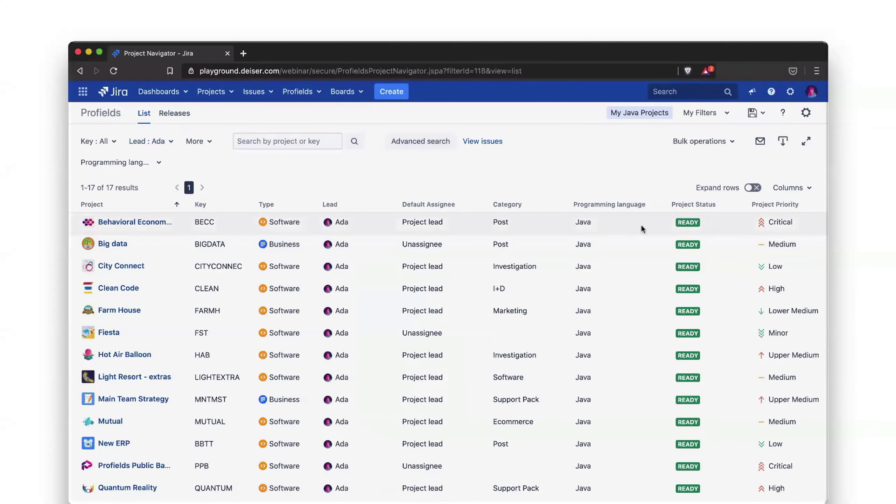
{"action": "left_click", "coordinate": [760, 141]}
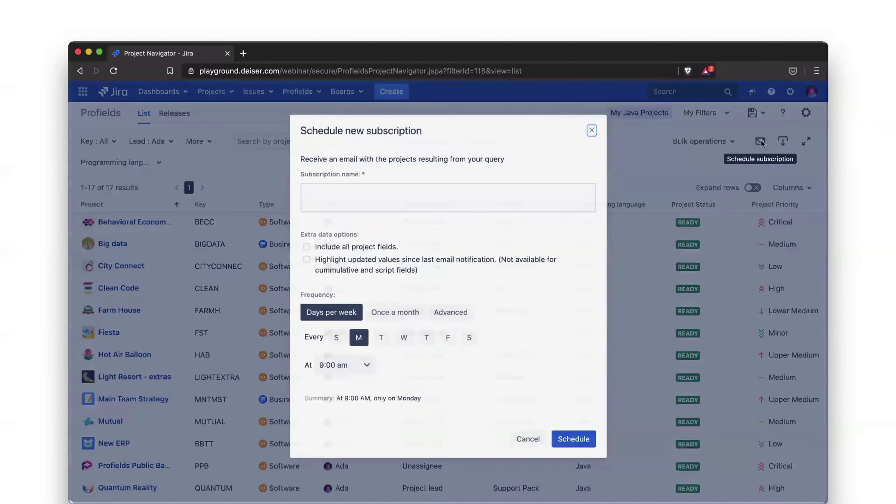
{"action": "left_click", "coordinate": [332, 193]}
{"action": "type", "text": "Weekly"}
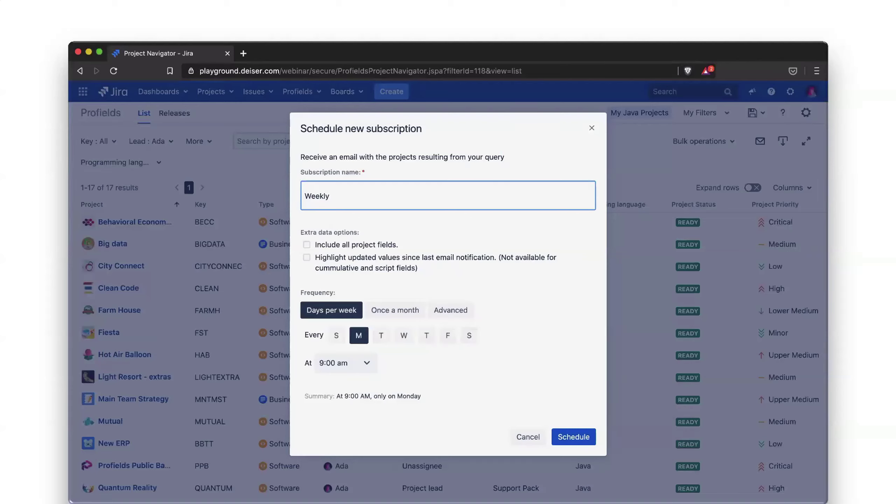
{"action": "type", "text": "cription"}
- Set the subscription's send time to 8:00 am, enable highlighting of values updated since the last email notification, and schedule it
{"action": "left_click", "coordinate": [338, 363]}
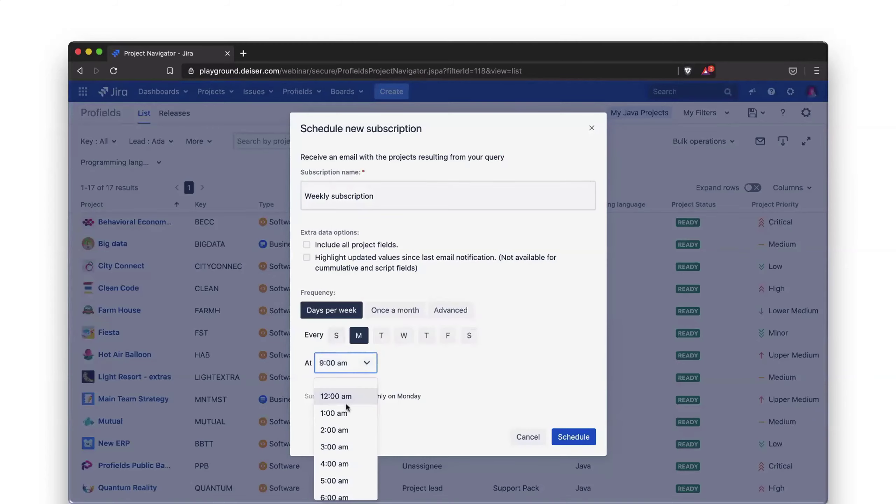
{"action": "scroll", "coordinate": [346, 404], "scroll_direction": "down", "scroll_amount": 3}
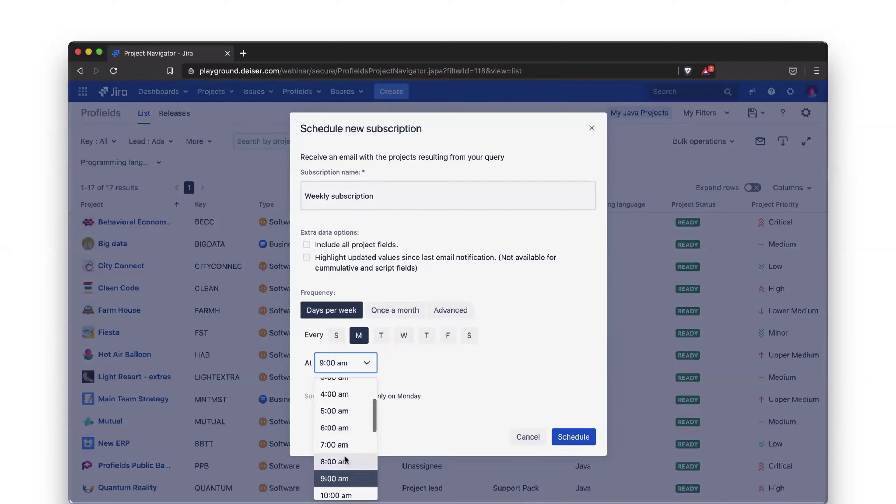
{"action": "left_click", "coordinate": [349, 453]}
{"action": "left_click", "coordinate": [431, 377]}
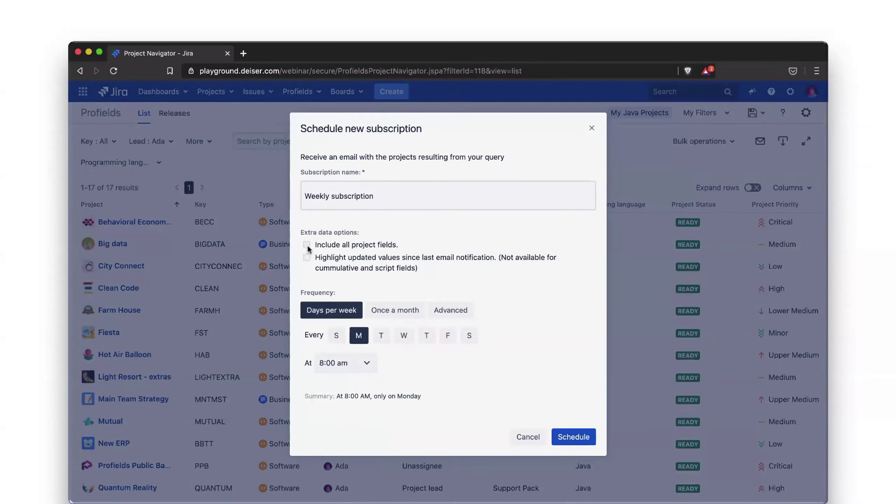
{"action": "left_click", "coordinate": [309, 260]}
{"action": "left_click", "coordinate": [574, 440]}
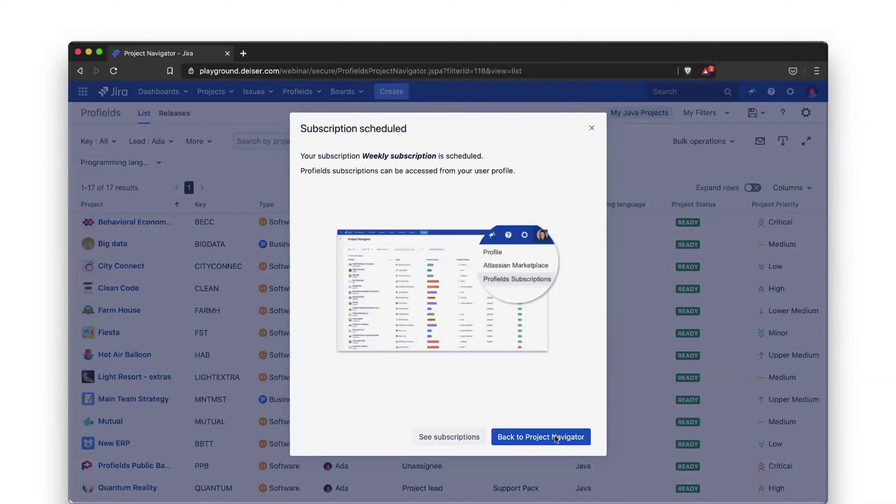
- Review the scheduled Profields subscriptions and return to the current project search
{"action": "left_click", "coordinate": [460, 436]}
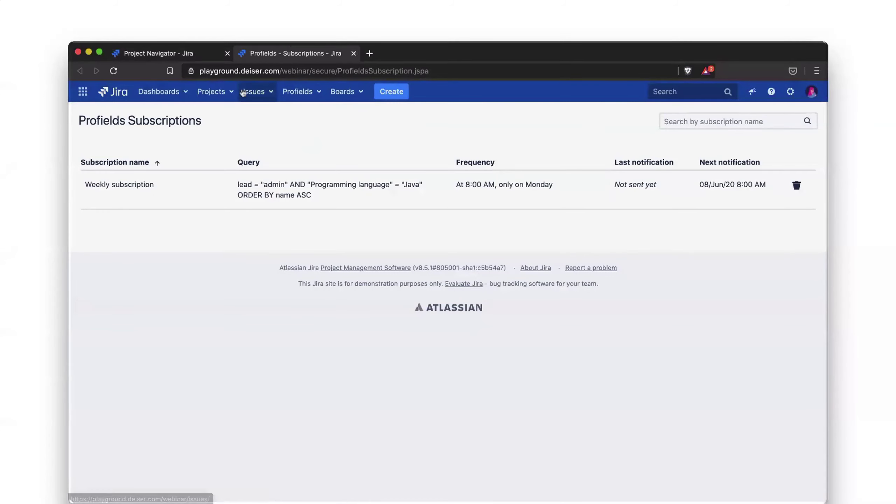
{"action": "left_click", "coordinate": [230, 93]}
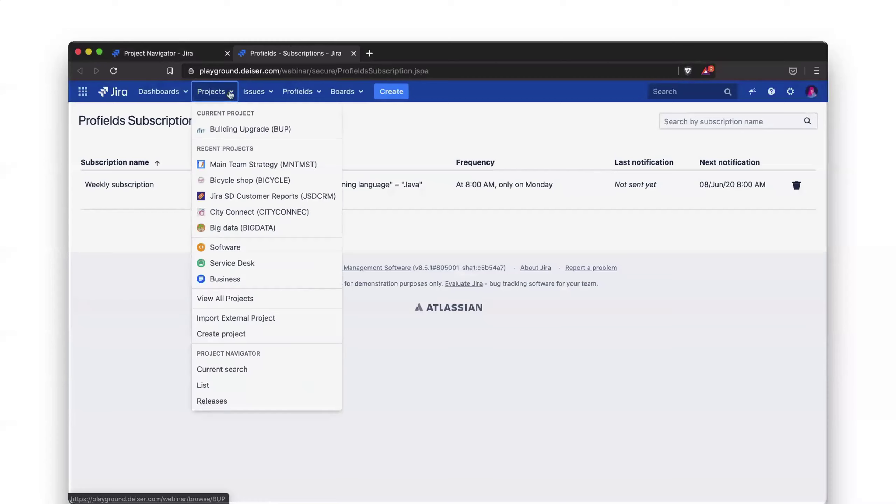
{"action": "left_click", "coordinate": [242, 370]}
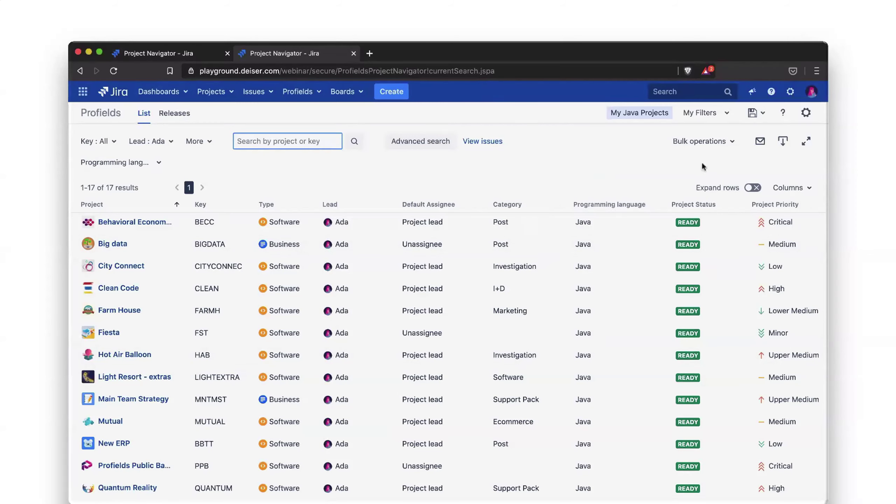
- Bulk-change the Project Status field to Ongoing for all the filtered Java projects and confirm the operation
{"action": "left_click", "coordinate": [721, 143]}
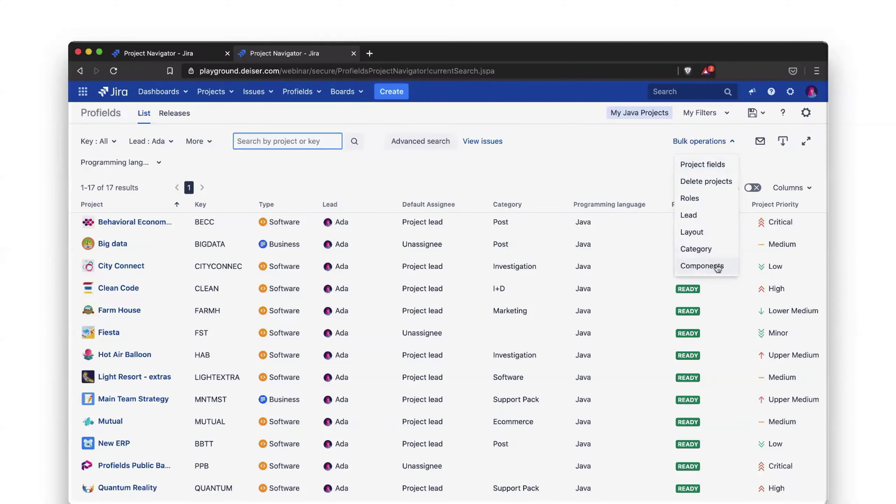
{"action": "left_click", "coordinate": [706, 172]}
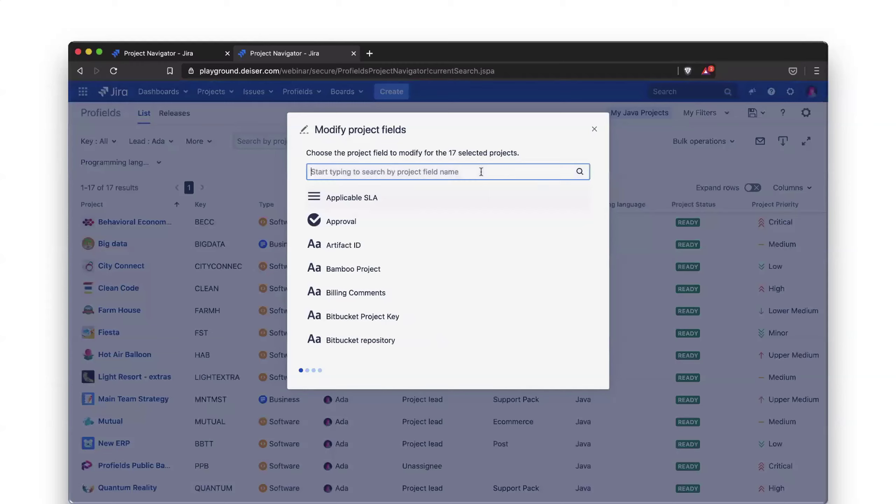
{"action": "type", "text": "Projec"}
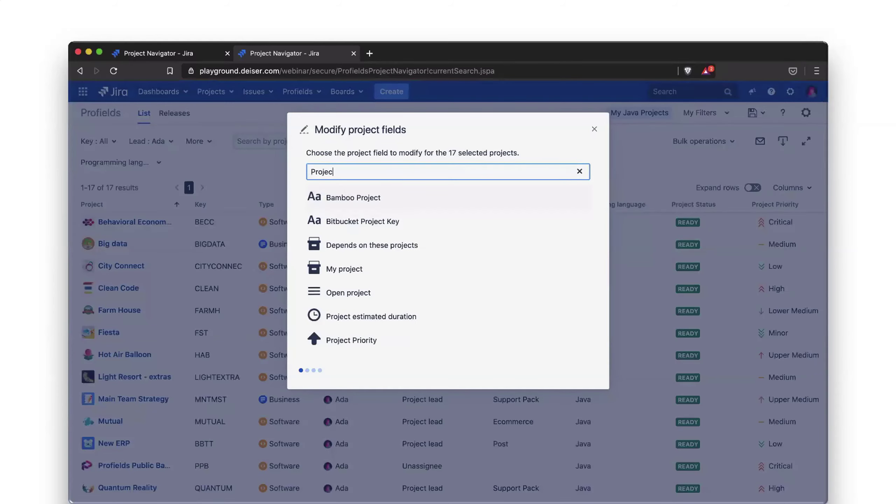
{"action": "type", "text": "t s"}
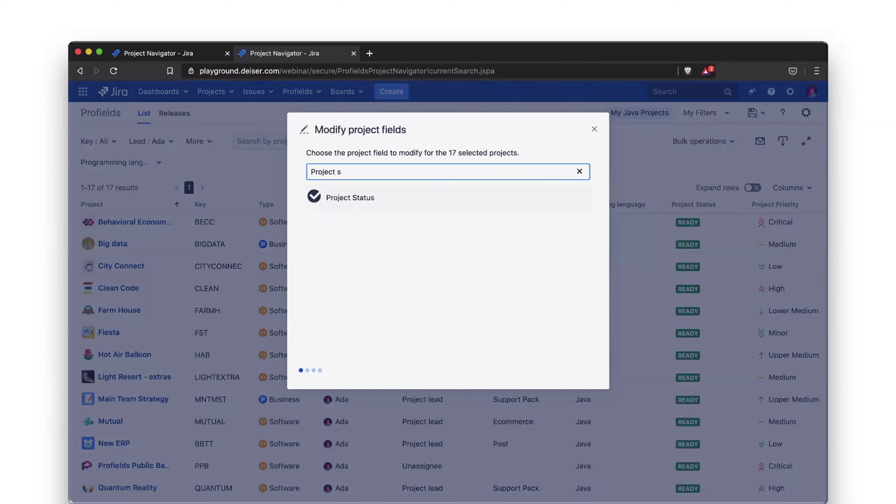
{"action": "left_click", "coordinate": [477, 198]}
{"action": "left_click", "coordinate": [444, 224]}
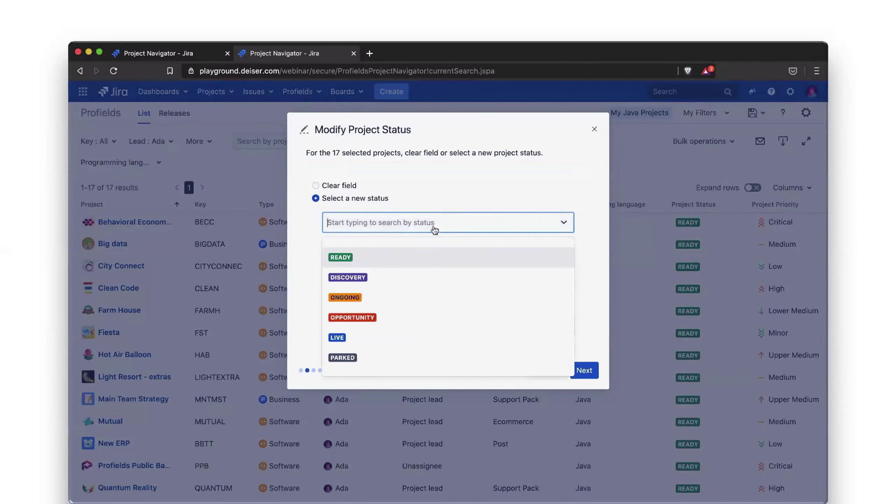
{"action": "left_click", "coordinate": [388, 300]}
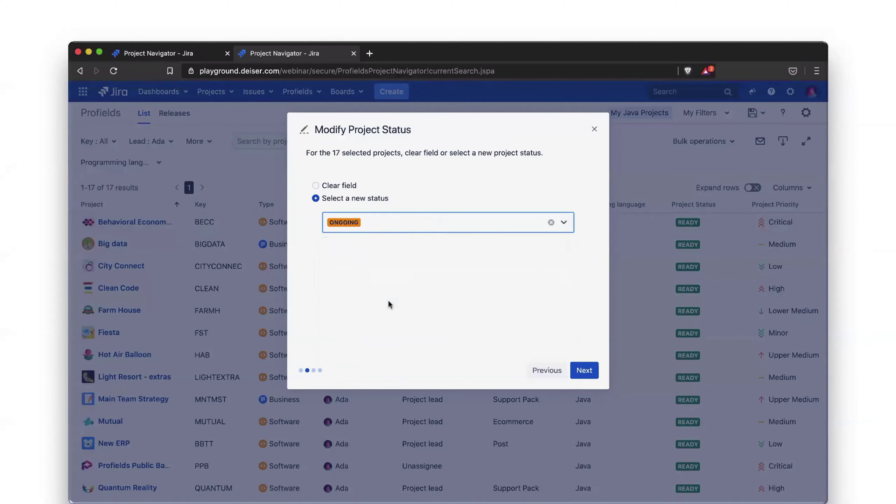
{"action": "left_click", "coordinate": [584, 371]}
{"action": "left_click", "coordinate": [580, 371]}
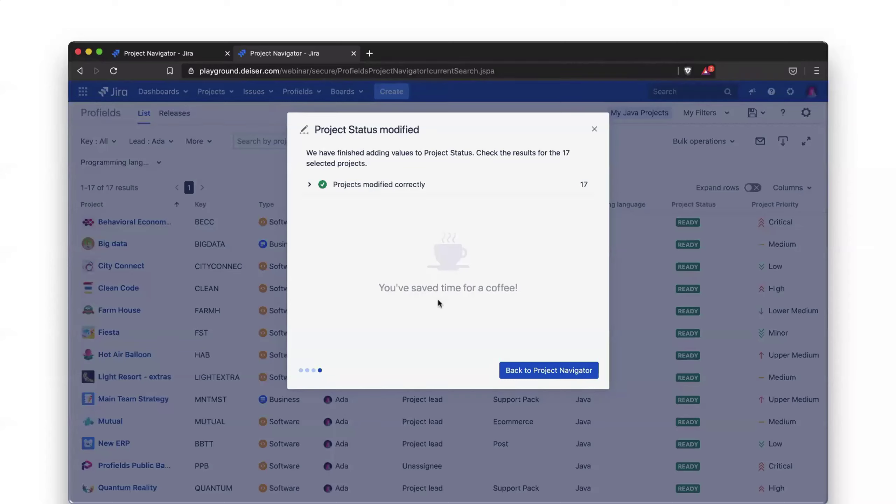
- Review the list of projects modified by the bulk status change and return to the Project Navigator
{"action": "left_click", "coordinate": [309, 184]}
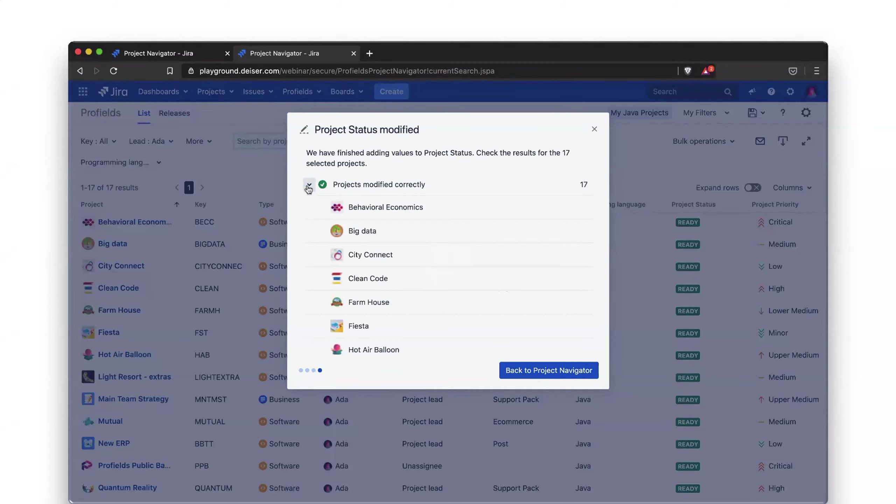
{"action": "scroll", "coordinate": [487, 271], "scroll_direction": "down", "scroll_amount": 6}
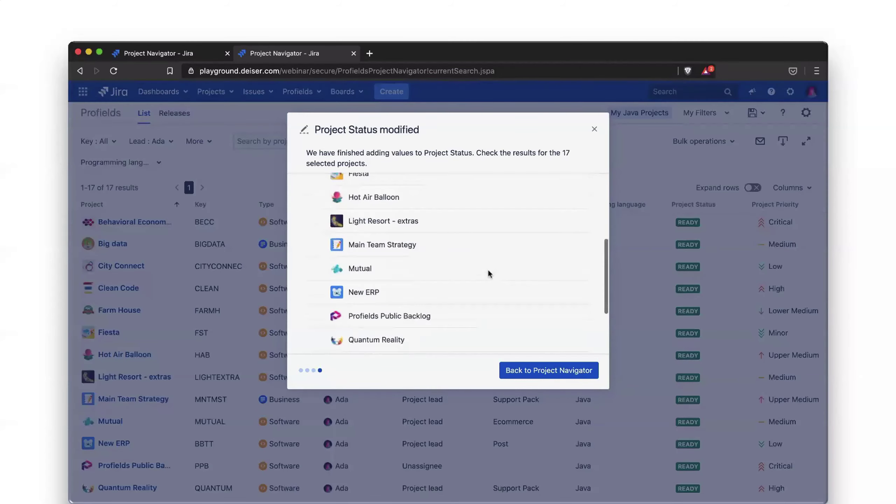
{"action": "scroll", "coordinate": [489, 273], "scroll_direction": "down", "scroll_amount": 2}
{"action": "scroll", "coordinate": [488, 273], "scroll_direction": "up", "scroll_amount": 6}
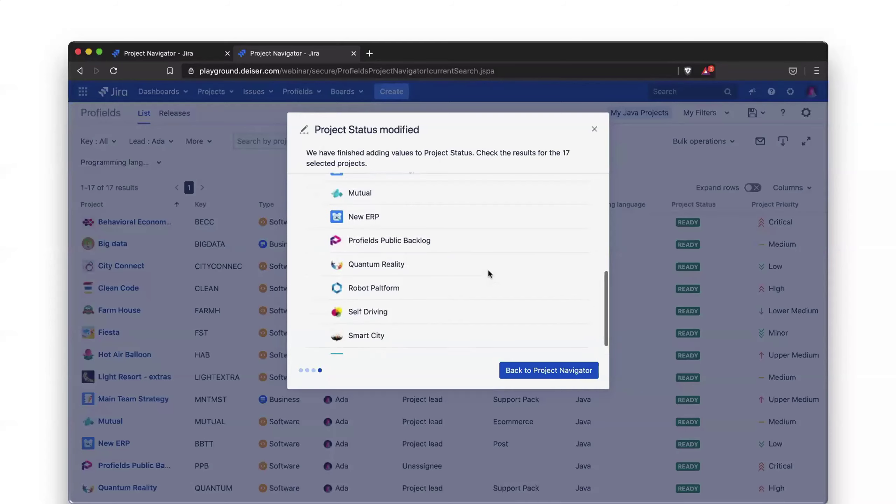
{"action": "scroll", "coordinate": [488, 274], "scroll_direction": "up", "scroll_amount": 4}
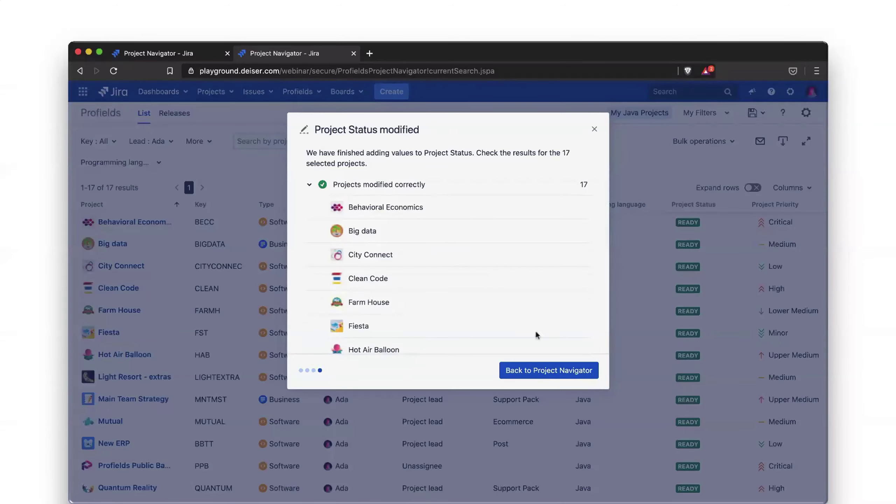
{"action": "left_click", "coordinate": [549, 376]}
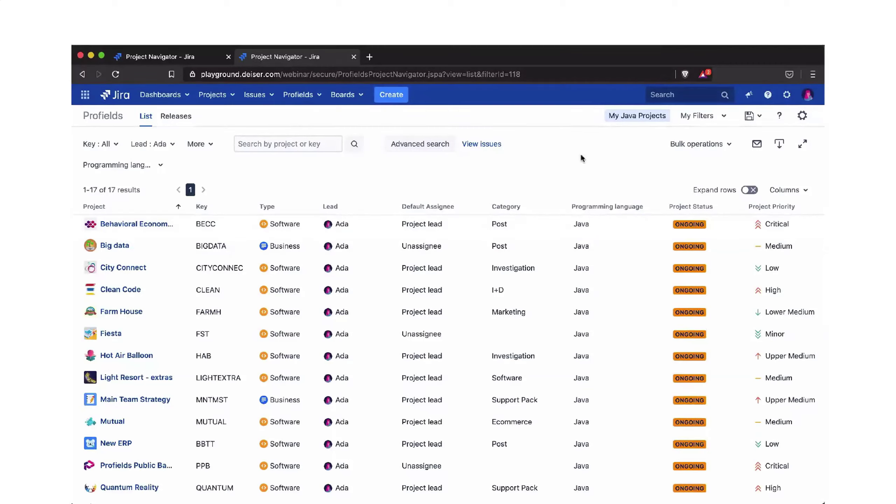
- Start a bulk roles operation that adds users to the filtered projects, and select the four team members by name
{"action": "left_click", "coordinate": [703, 152]}
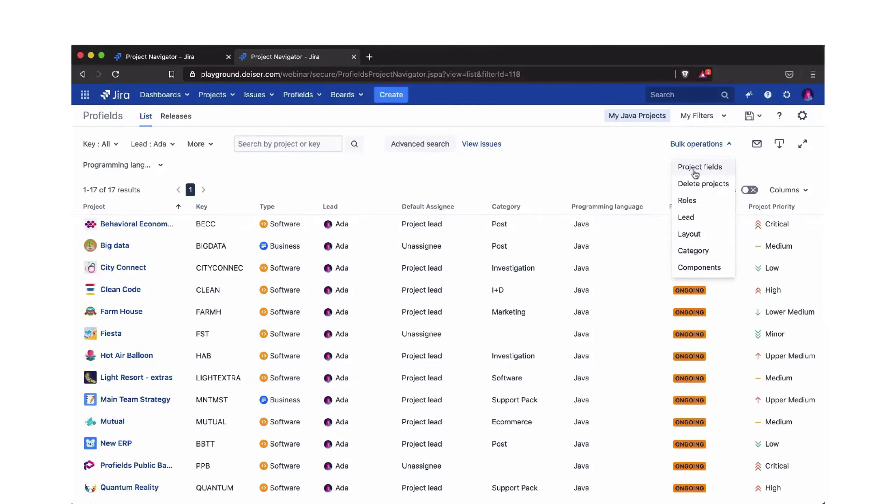
{"action": "left_click", "coordinate": [696, 201]}
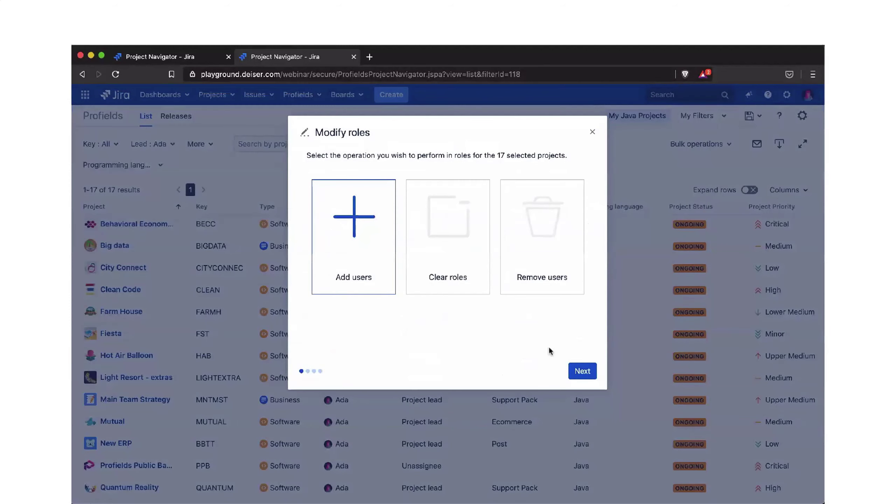
{"action": "left_click", "coordinate": [586, 371]}
{"action": "left_click", "coordinate": [429, 200]}
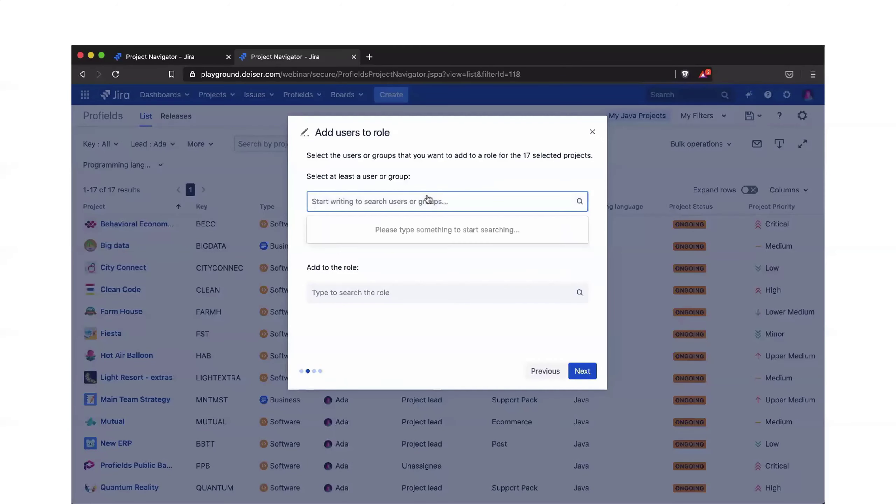
{"action": "type", "text": "Al"}
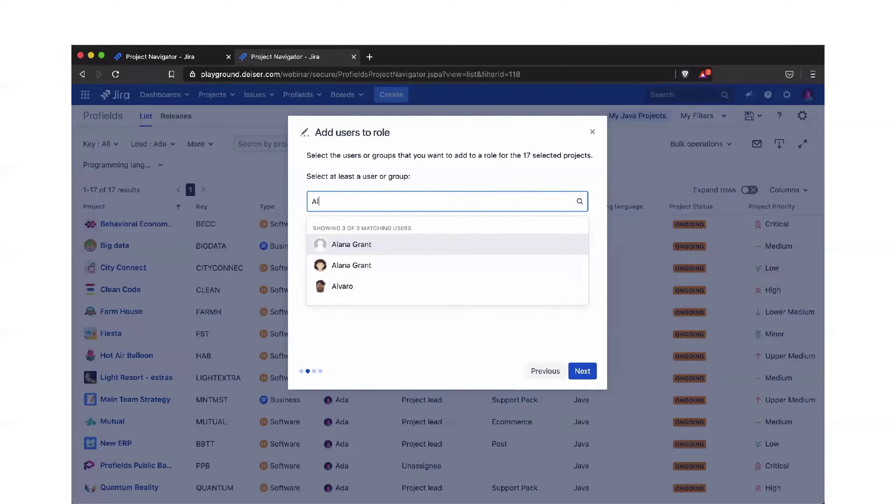
{"action": "left_click", "coordinate": [352, 286]}
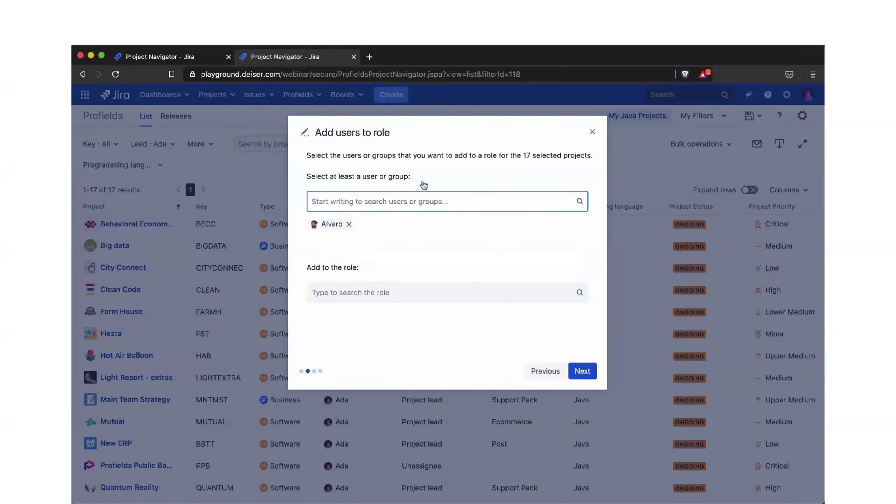
{"action": "type", "text": "carlo"}
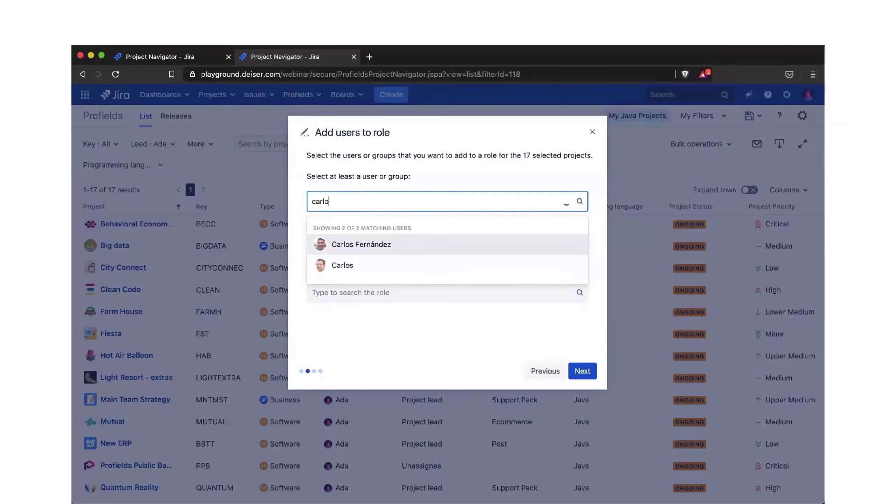
{"action": "left_click", "coordinate": [356, 263]}
{"action": "left_click", "coordinate": [355, 205]}
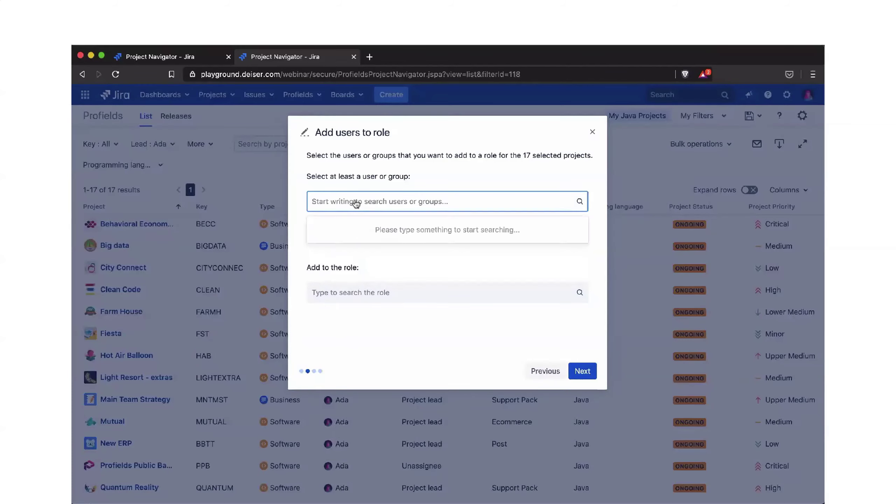
{"action": "type", "text": "Diana"}
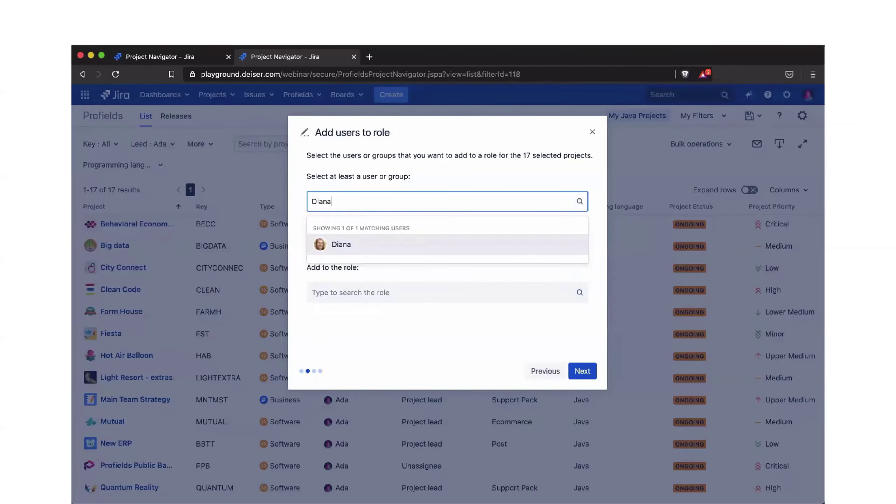
{"action": "left_click", "coordinate": [353, 243]}
{"action": "type", "text": "Davi"}
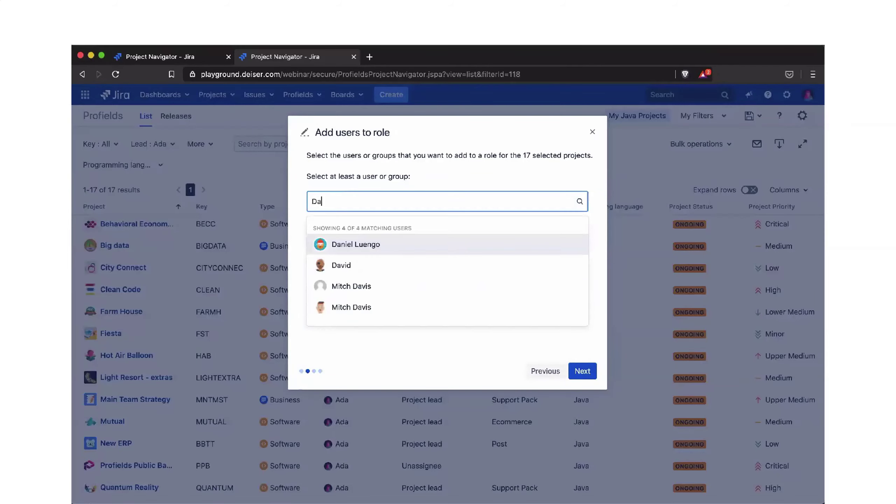
{"action": "left_click", "coordinate": [349, 245]}
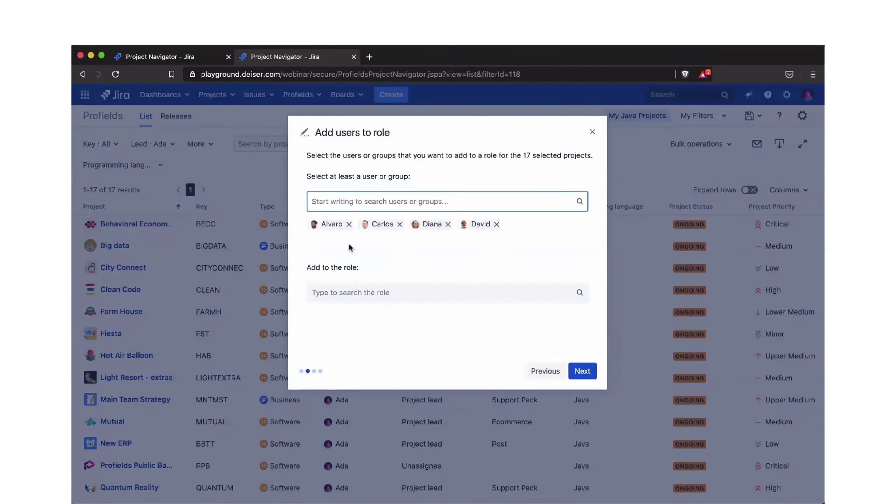
- Add the selected users to the Developers role, confirm the bulk operation and check the list of modified projects
{"action": "left_click", "coordinate": [395, 299]}
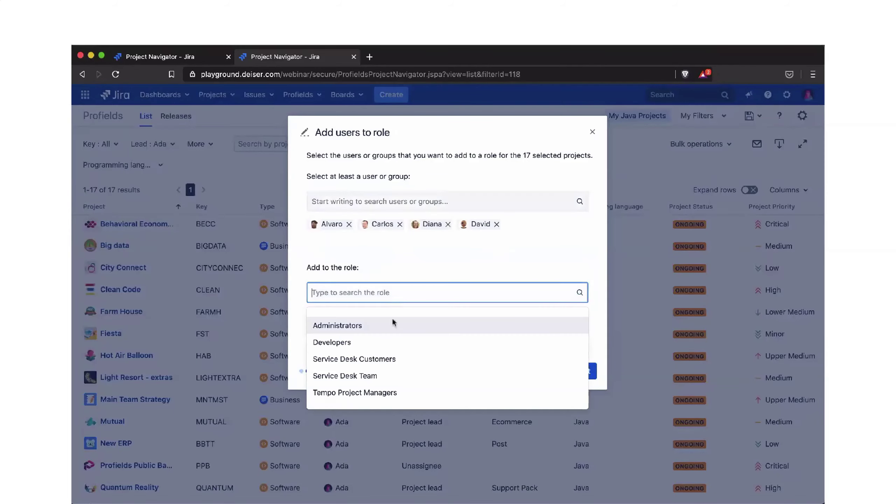
{"action": "left_click", "coordinate": [391, 344]}
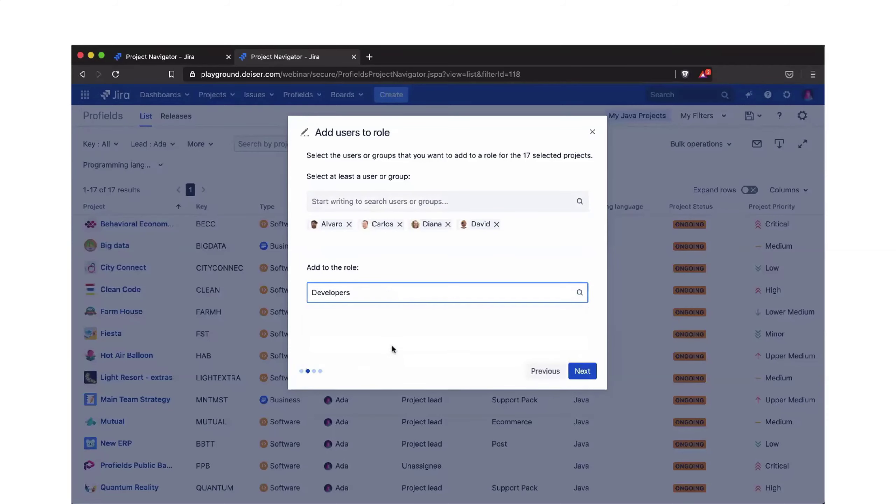
{"action": "left_click", "coordinate": [582, 371]}
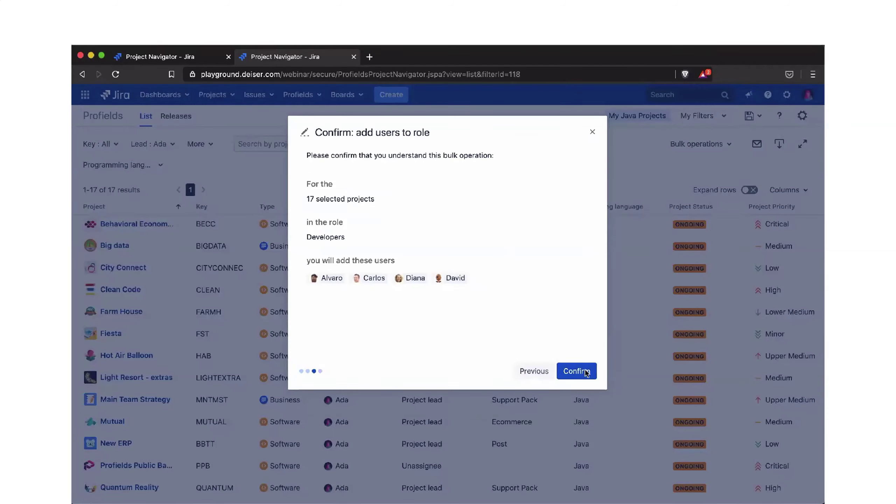
{"action": "left_click", "coordinate": [586, 372]}
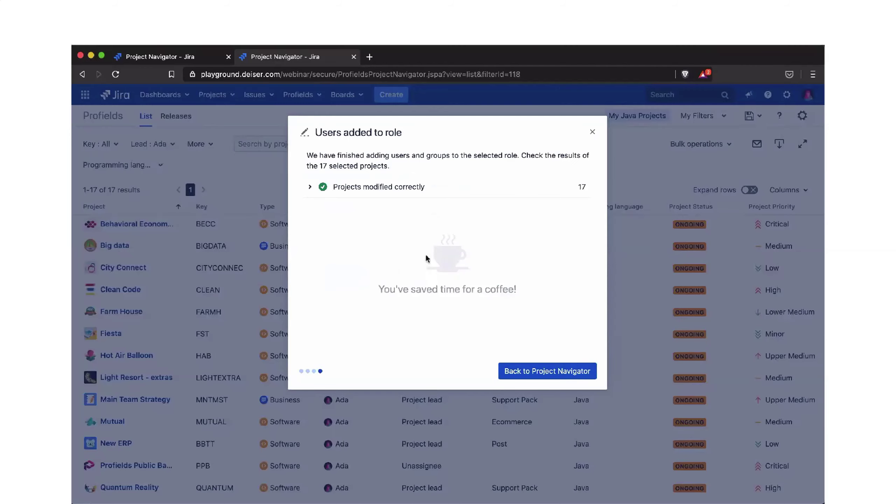
{"action": "left_click", "coordinate": [309, 186]}
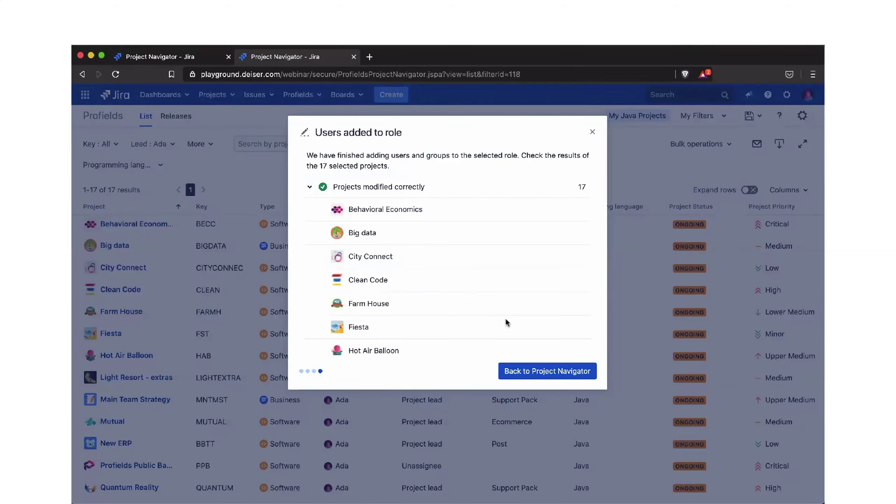
{"action": "left_click", "coordinate": [539, 372]}
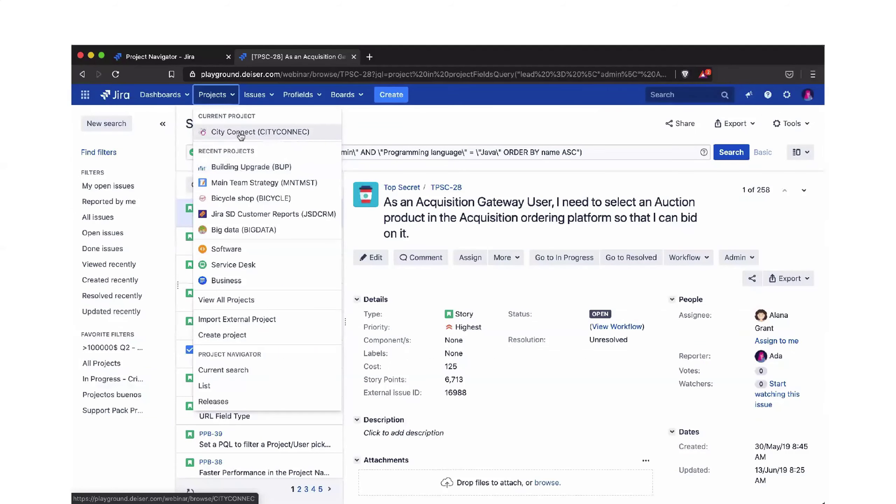
- Open the City Connect project's fields and save a user as its Reporter in the Project sheet
{"action": "left_click", "coordinate": [240, 132]}
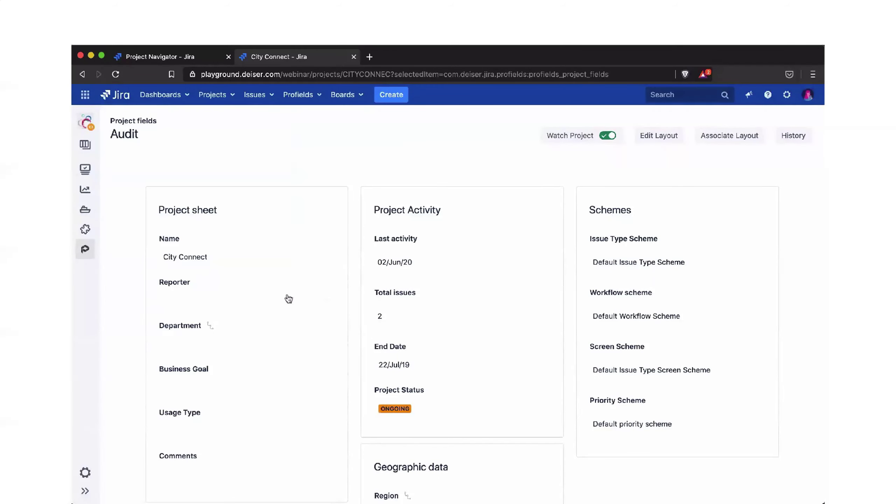
{"action": "scroll", "coordinate": [287, 298], "scroll_direction": "down", "scroll_amount": 2}
{"action": "scroll", "coordinate": [287, 296], "scroll_direction": "down", "scroll_amount": 2}
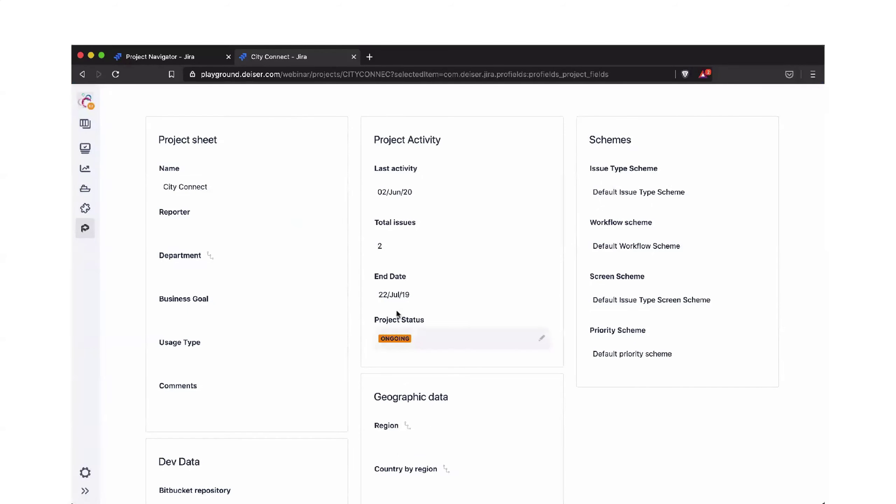
{"action": "left_click", "coordinate": [252, 242]}
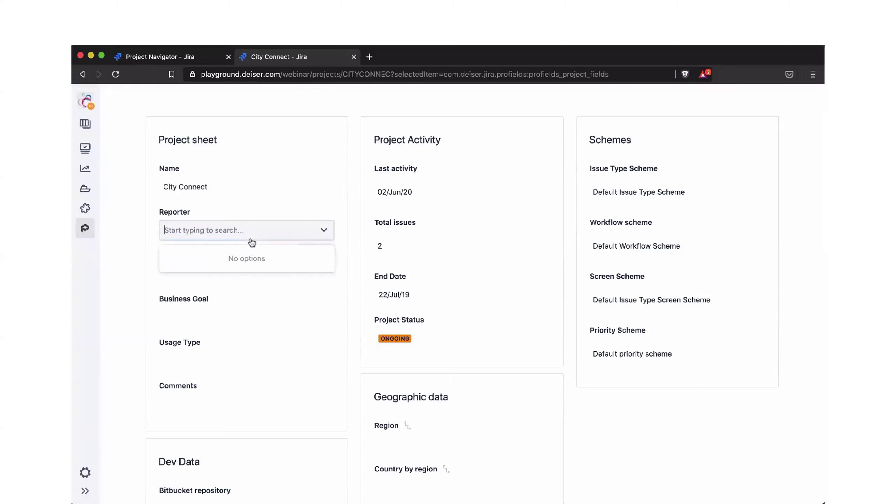
{"action": "type", "text": "Gui"}
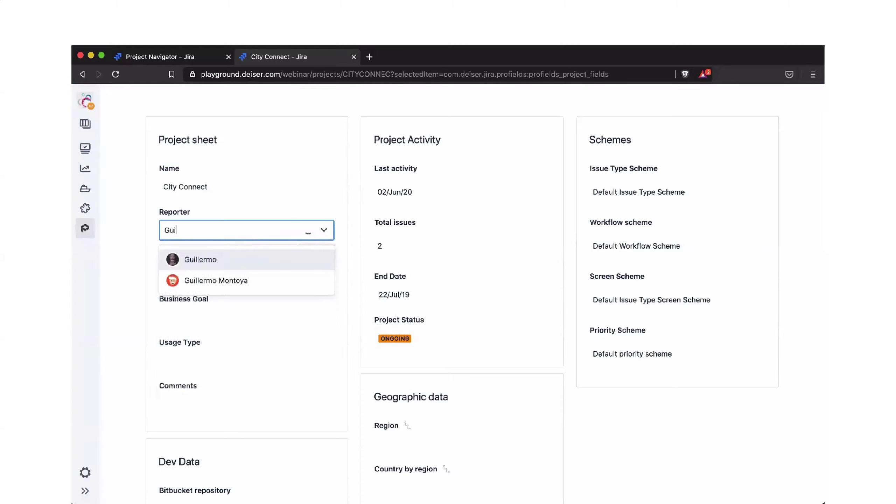
{"action": "left_click", "coordinate": [238, 258]}
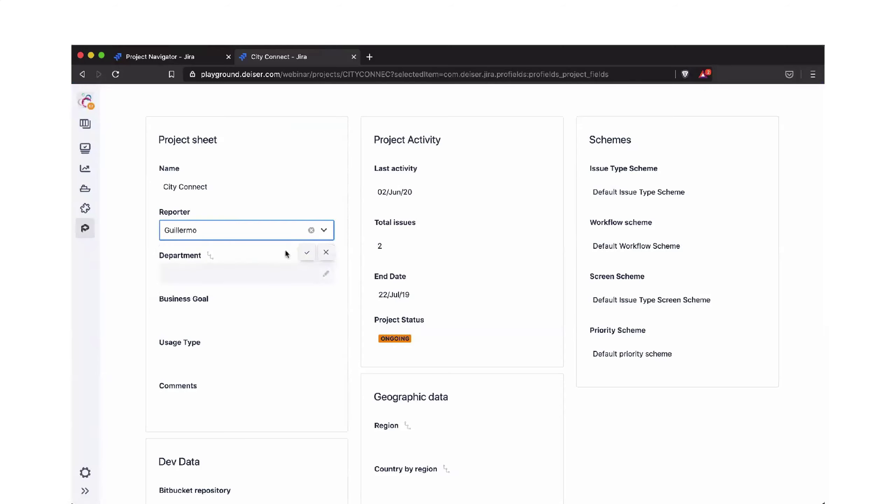
{"action": "left_click", "coordinate": [306, 252]}
- Set the City Connect project's Department to Finance and its Business Goal to Market expansions, saving both fields
{"action": "left_click", "coordinate": [254, 281]}
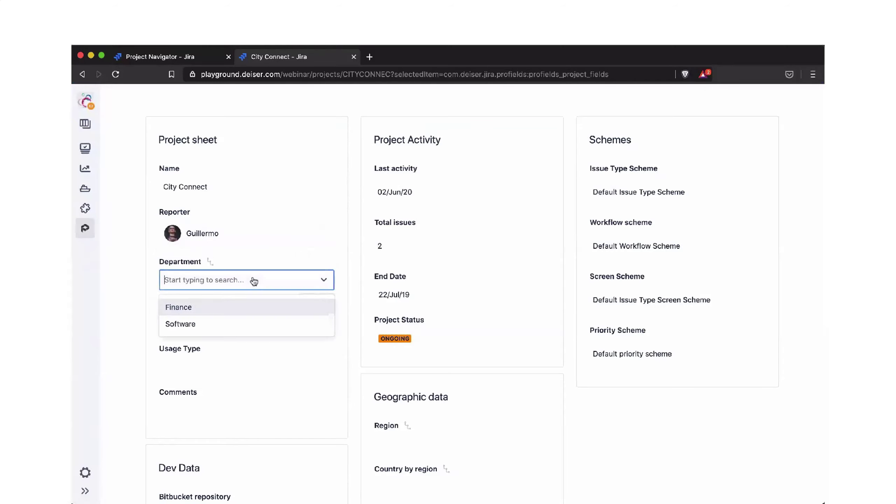
{"action": "left_click", "coordinate": [239, 304]}
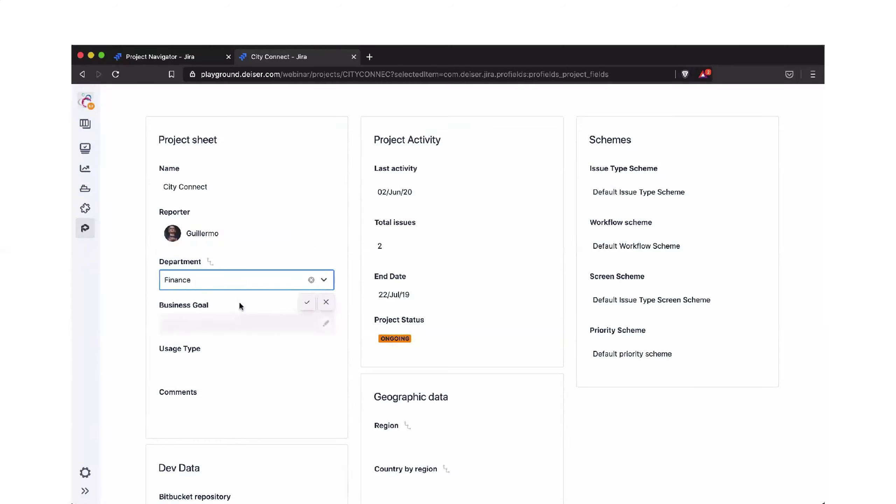
{"action": "left_click", "coordinate": [304, 301]}
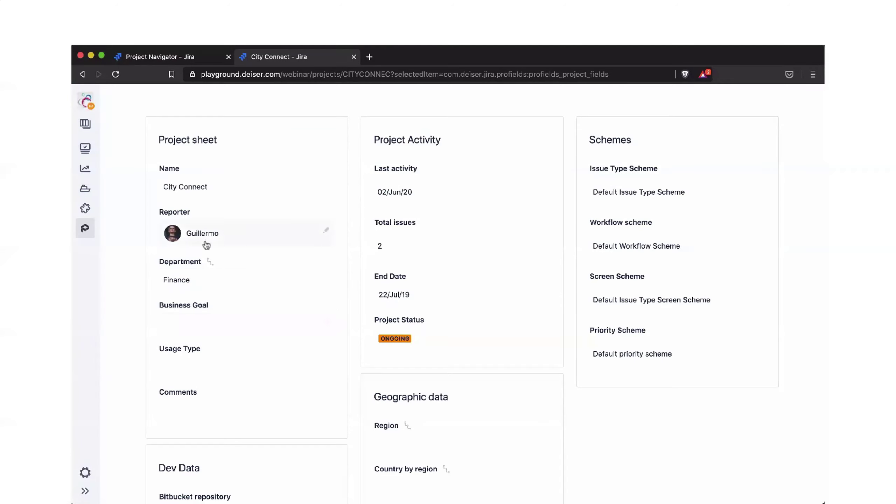
{"action": "left_click", "coordinate": [221, 320]}
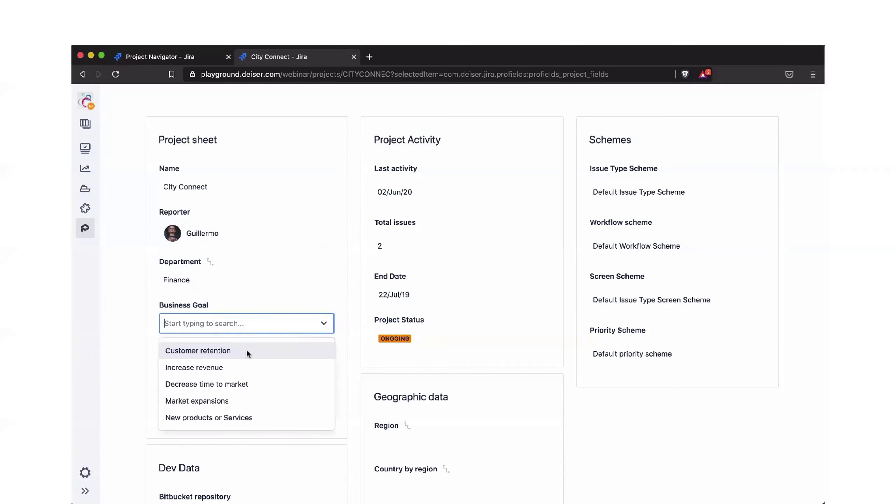
{"action": "left_click", "coordinate": [246, 401]}
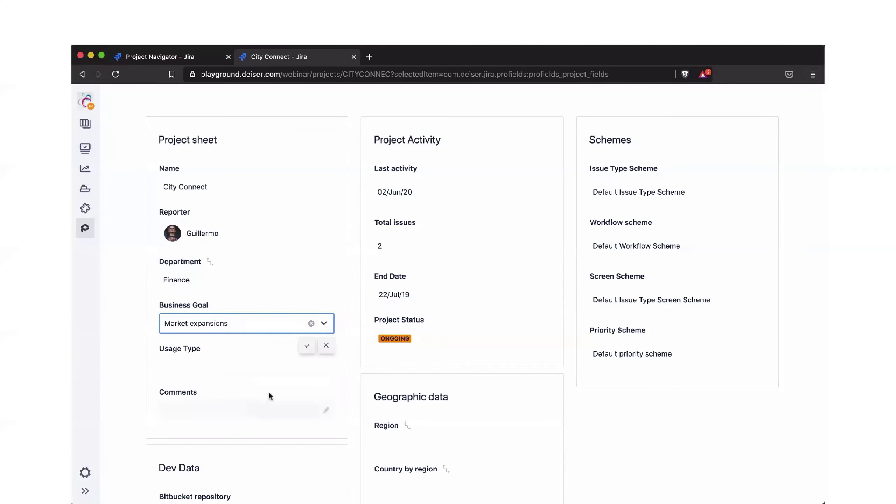
{"action": "left_click", "coordinate": [306, 347]}
- Set the Usage Type in the Project sheet to Kanban and save it
{"action": "left_click", "coordinate": [257, 374]}
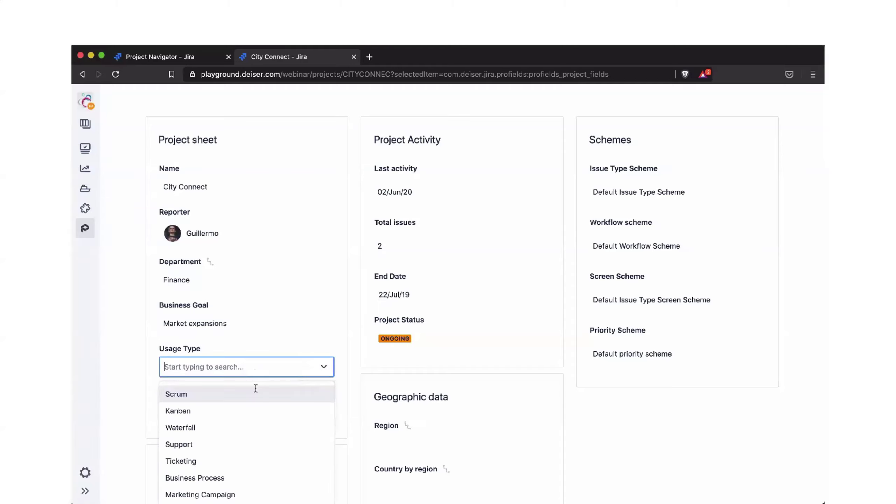
{"action": "left_click", "coordinate": [254, 406]}
{"action": "left_click", "coordinate": [306, 392]}
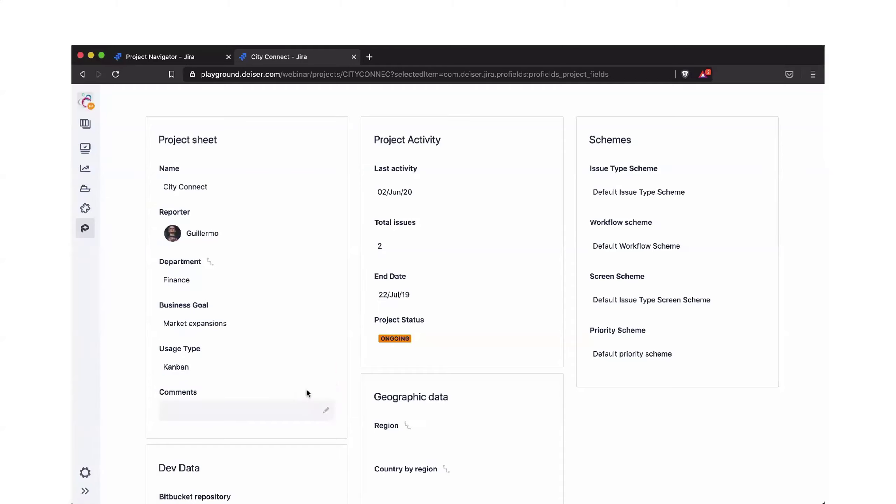
- Review City Connect's change history, including the dates, users, original and new field values, and close it
{"action": "scroll", "coordinate": [431, 397], "scroll_direction": "down", "scroll_amount": 3}
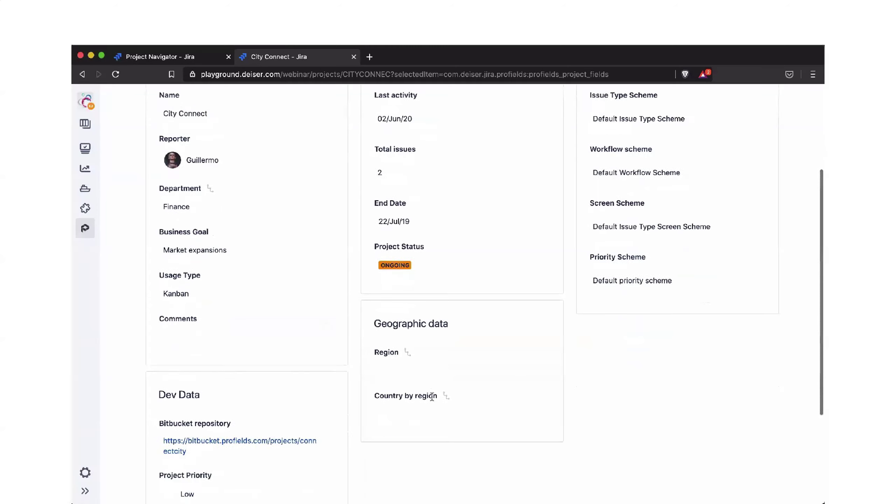
{"action": "scroll", "coordinate": [496, 305], "scroll_direction": "up", "scroll_amount": 4}
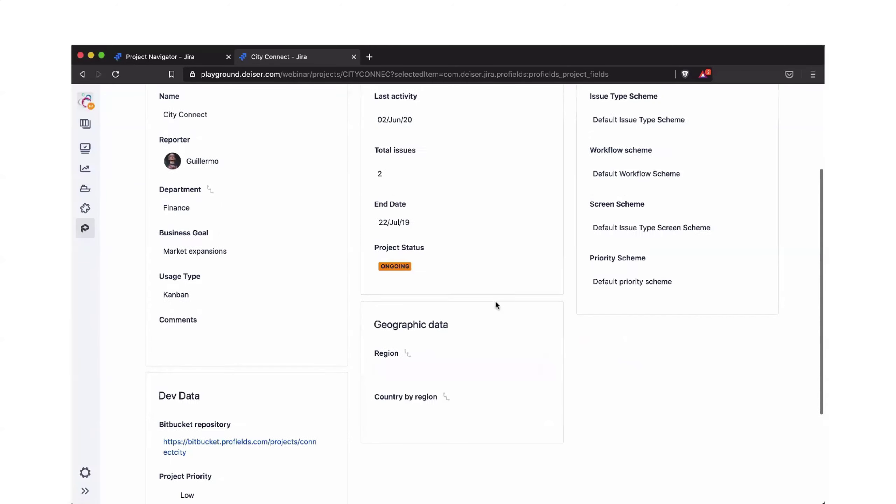
{"action": "scroll", "coordinate": [497, 306], "scroll_direction": "up", "scroll_amount": 2}
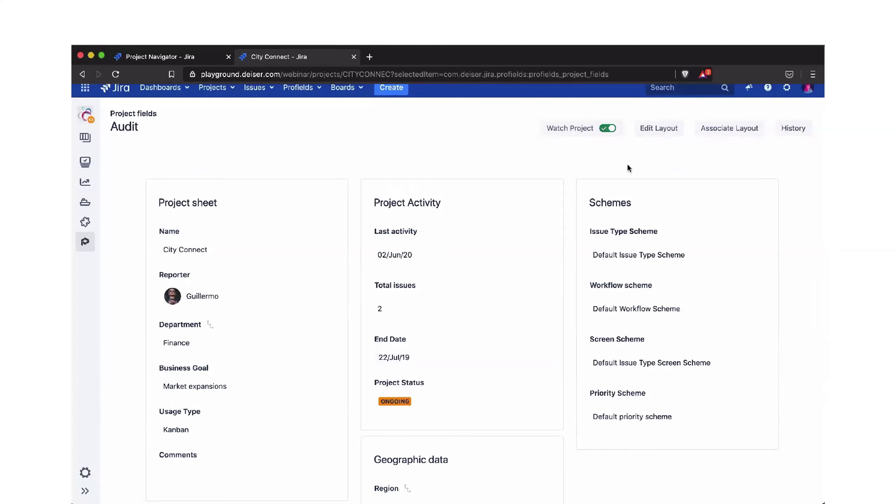
{"action": "left_click", "coordinate": [796, 131]}
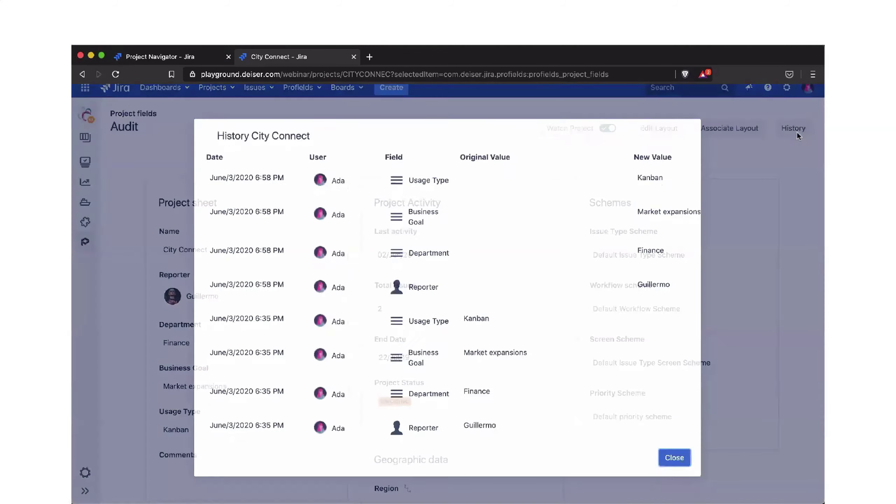
{"action": "scroll", "coordinate": [548, 282], "scroll_direction": "down", "scroll_amount": 4}
{"action": "scroll", "coordinate": [547, 290], "scroll_direction": "down", "scroll_amount": 10}
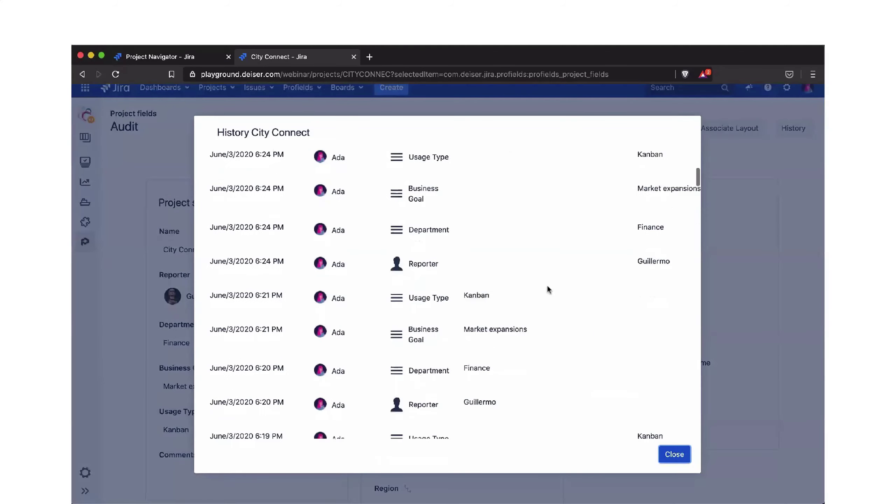
{"action": "scroll", "coordinate": [547, 287], "scroll_direction": "down", "scroll_amount": 5}
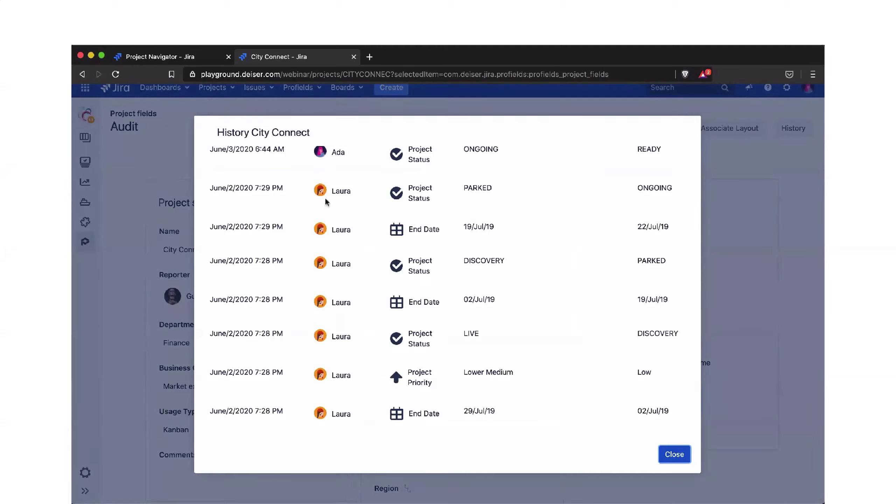
{"action": "scroll", "coordinate": [597, 306], "scroll_direction": "down", "scroll_amount": 2}
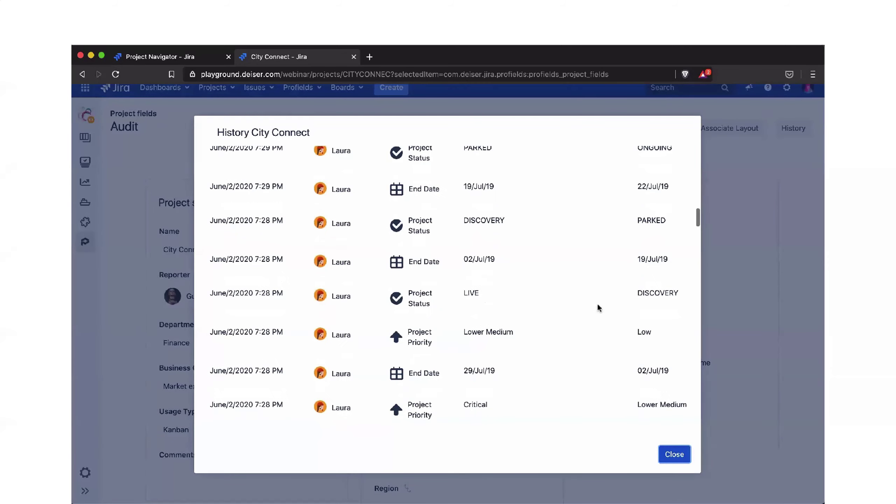
{"action": "scroll", "coordinate": [597, 302], "scroll_direction": "up", "scroll_amount": 4}
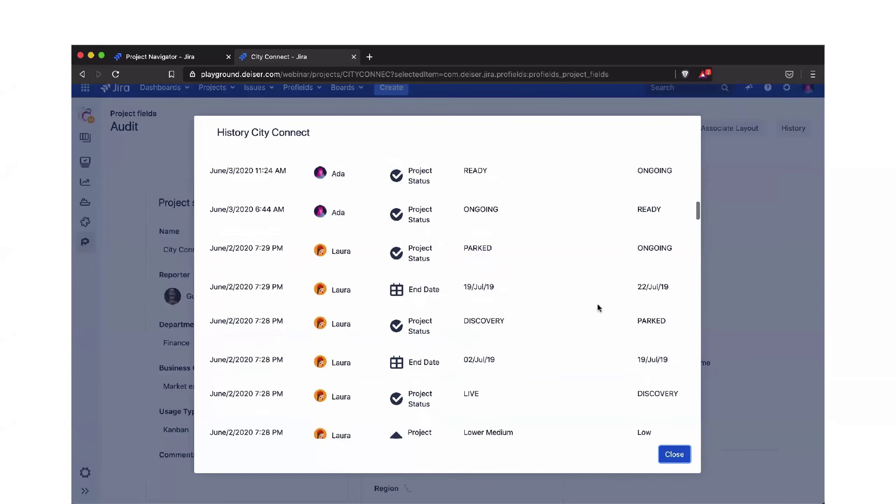
{"action": "left_click", "coordinate": [674, 455]}
- Stop watching the City Connect project and turn watching back on
{"action": "left_click", "coordinate": [604, 132]}
{"action": "left_click", "coordinate": [607, 133]}
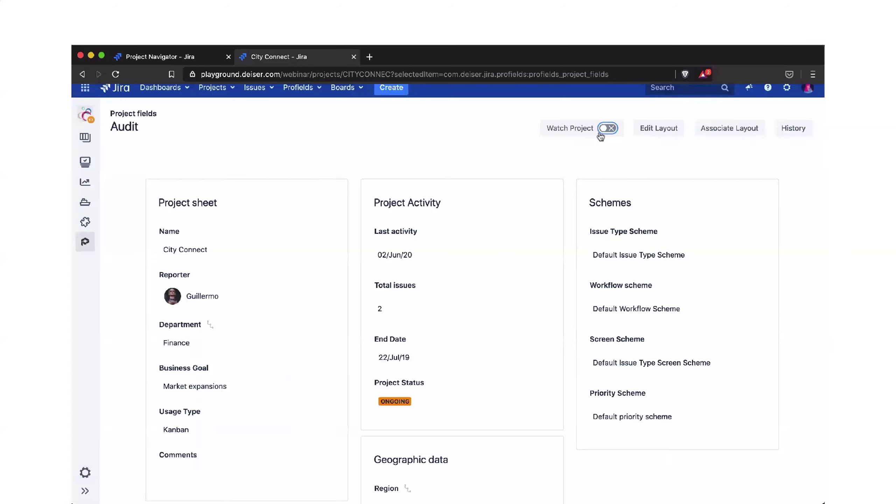
{"action": "left_click", "coordinate": [608, 130]}
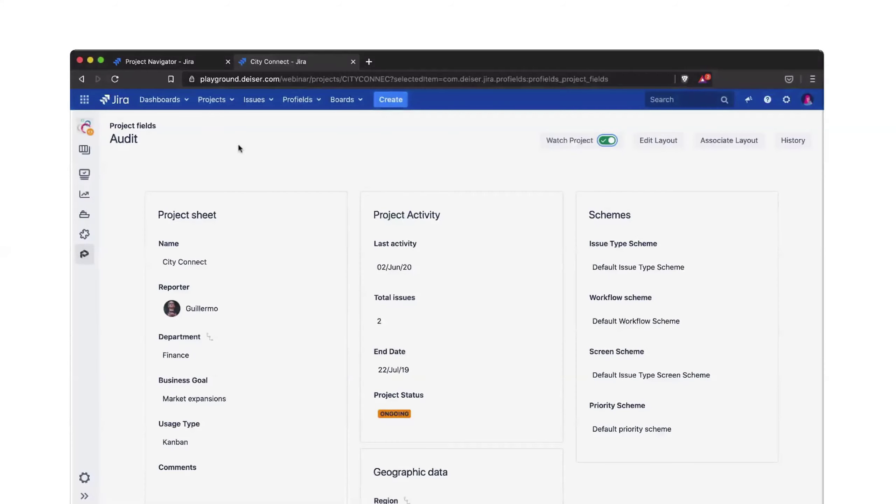
- Open the Projects tracking dashboard and look over its gadgets
{"action": "left_click", "coordinate": [178, 102]}
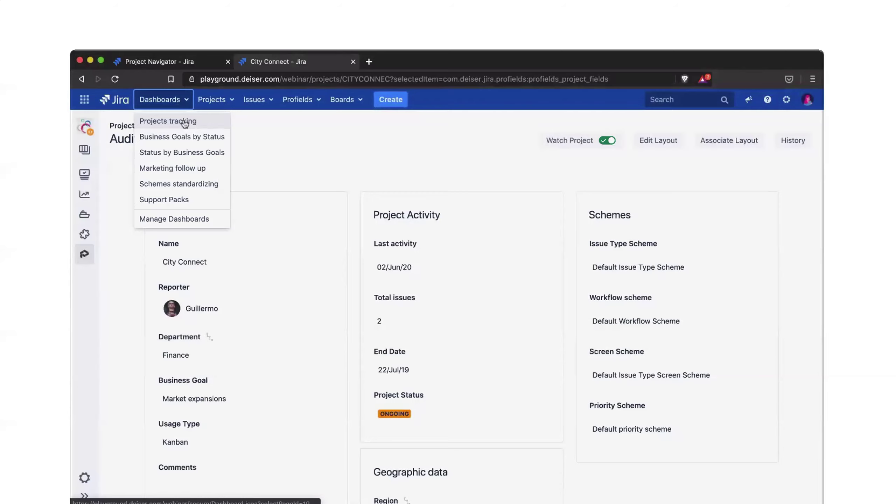
{"action": "left_click", "coordinate": [184, 122]}
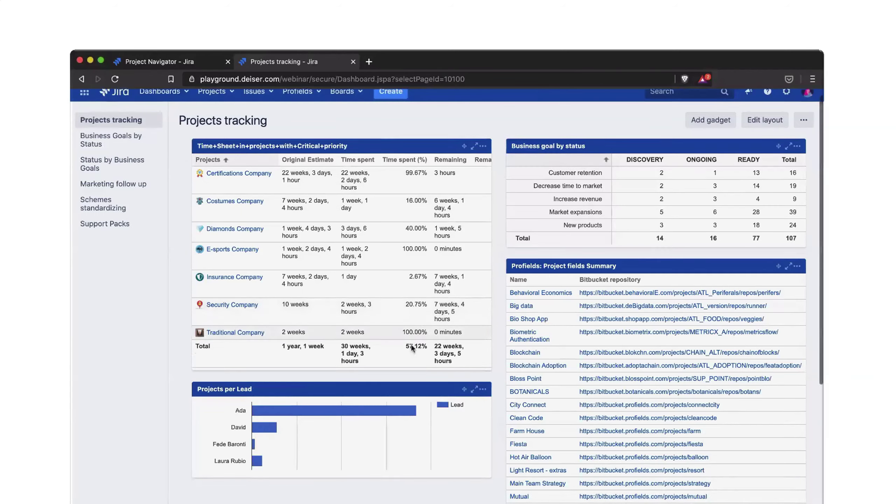
{"action": "scroll", "coordinate": [410, 348], "scroll_direction": "down", "scroll_amount": 3}
{"action": "scroll", "coordinate": [411, 347], "scroll_direction": "up", "scroll_amount": 3}
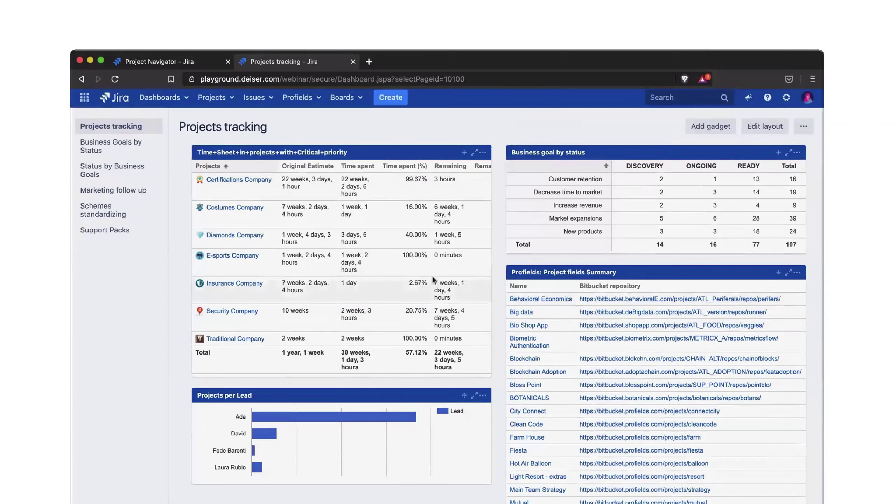
{"action": "scroll", "coordinate": [469, 198], "scroll_direction": "up", "scroll_amount": 1}
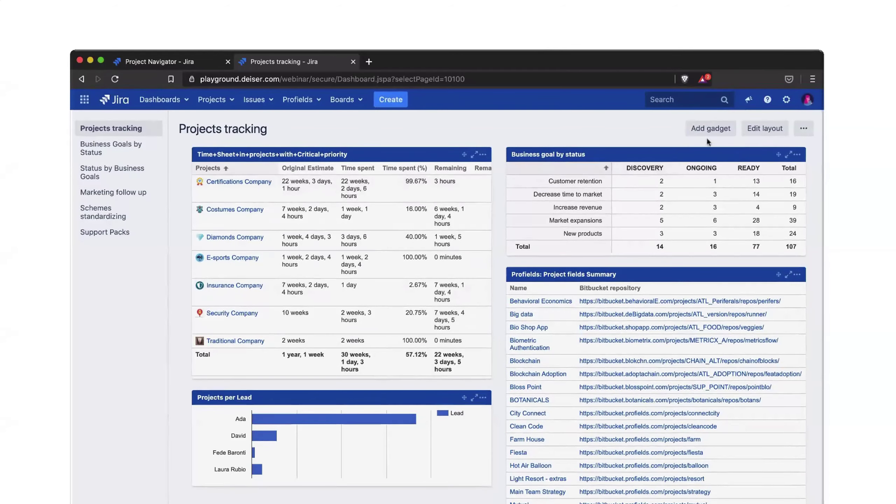
- Load all available gadgets, search for "Profi" and add the Profields project pie chart to the Projects tracking dashboard
{"action": "left_click", "coordinate": [714, 129]}
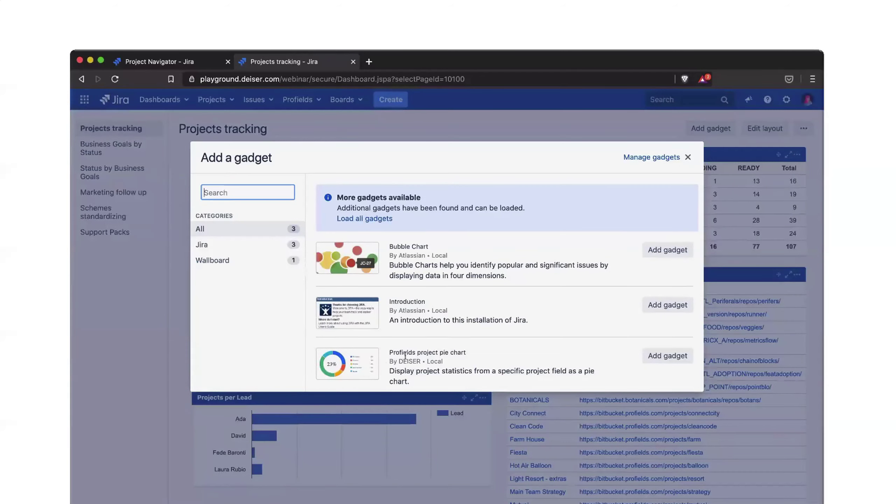
{"action": "left_click", "coordinate": [375, 219]}
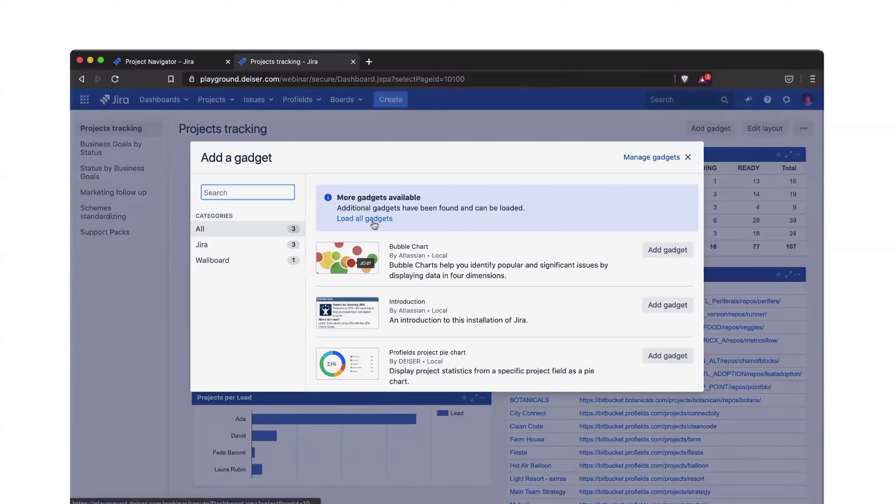
{"action": "left_click", "coordinate": [277, 196]}
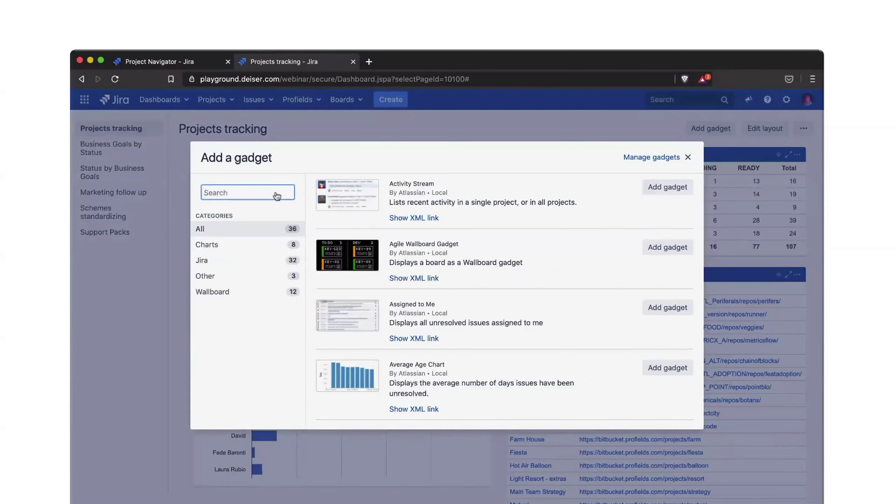
{"action": "type", "text": "Profi"}
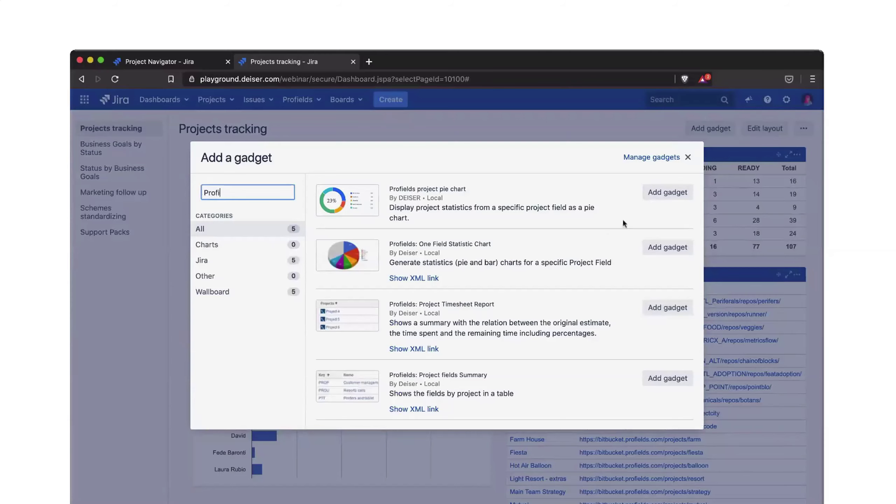
{"action": "left_click", "coordinate": [660, 195]}
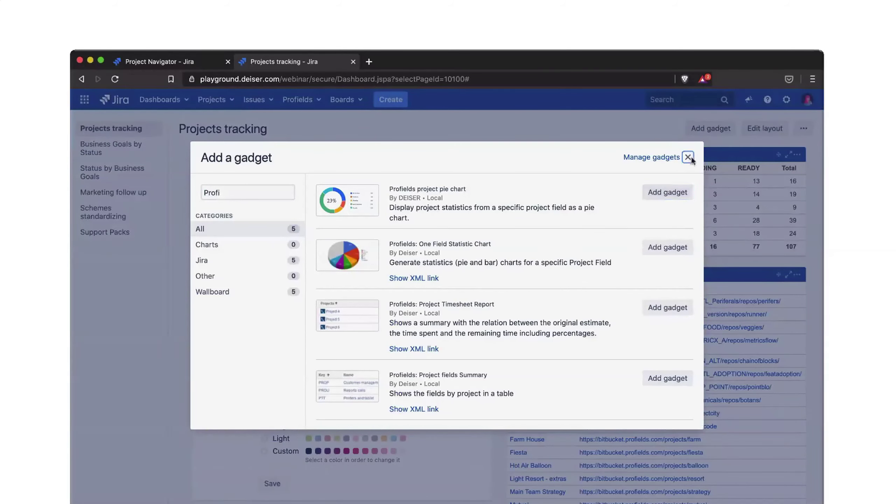
{"action": "left_click", "coordinate": [689, 158]}
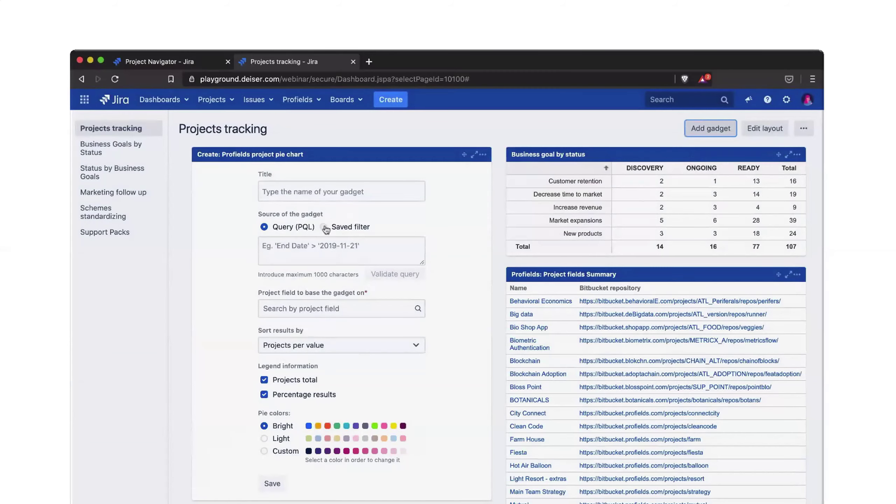
- Base the pie chart gadget on the saved filter My Java Projects and title it "My Java Projects by Priority"
{"action": "left_click", "coordinate": [324, 227]}
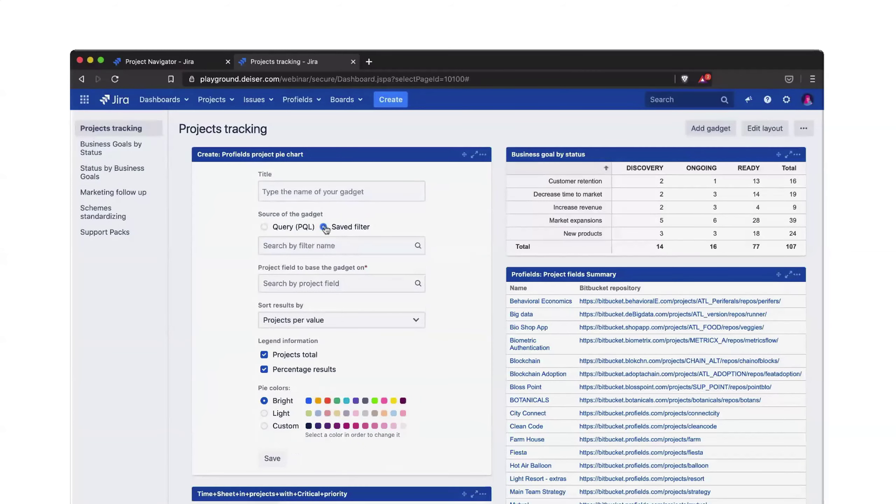
{"action": "left_click", "coordinate": [319, 247]}
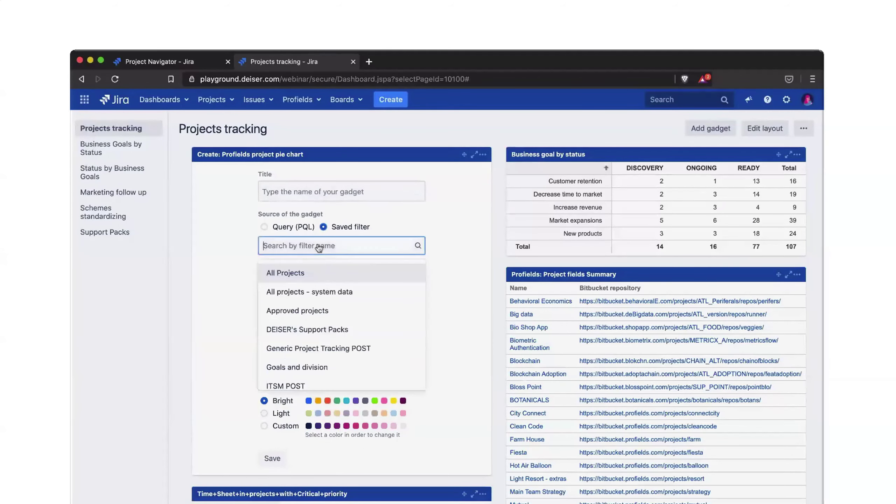
{"action": "type", "text": "My"}
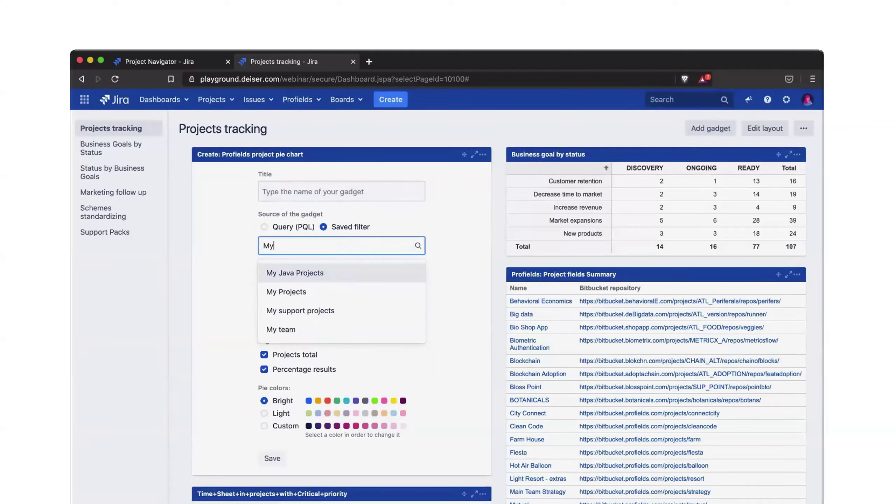
{"action": "left_click", "coordinate": [320, 272]}
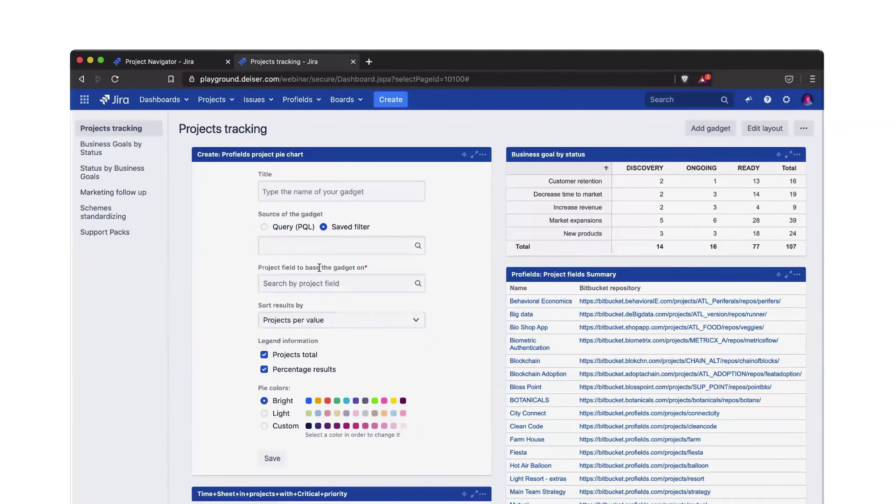
{"action": "left_click", "coordinate": [303, 197]}
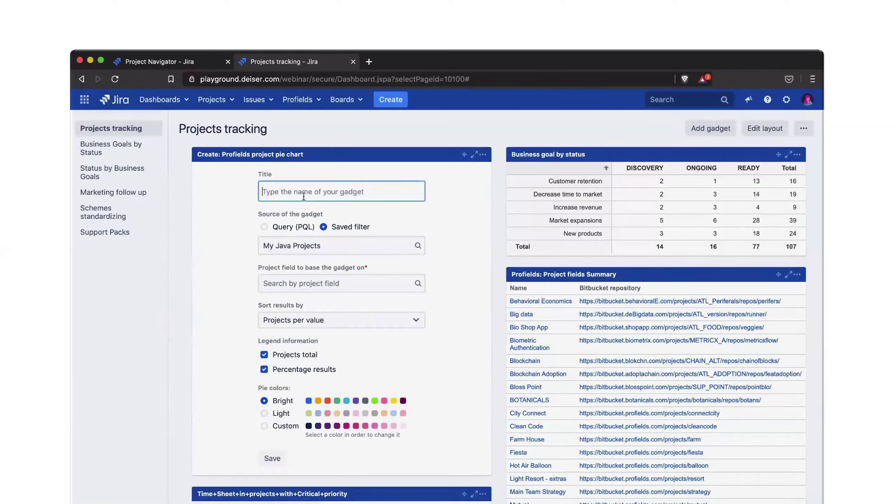
{"action": "type", "text": "M"}
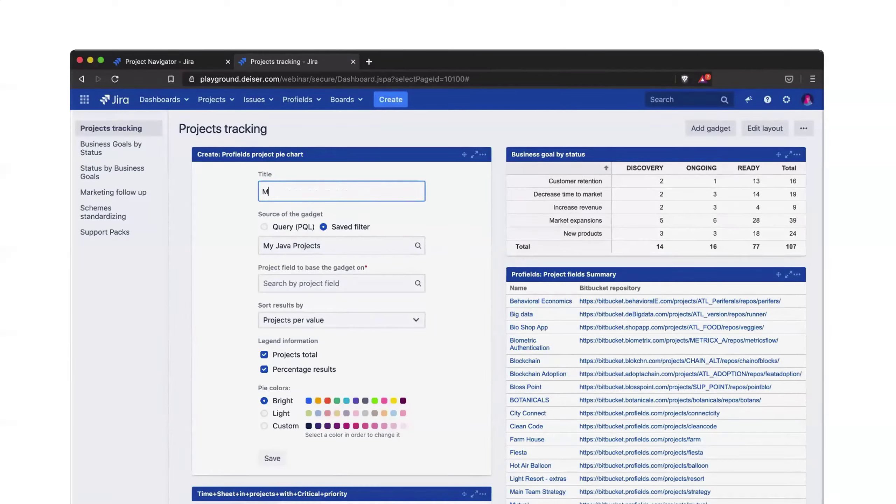
{"action": "type", "text": "y Java Projects by Priority"}
- Base the pie chart gadget on the Project Priority field, sort its results by Projects per value, and save it
{"action": "left_click", "coordinate": [325, 288]}
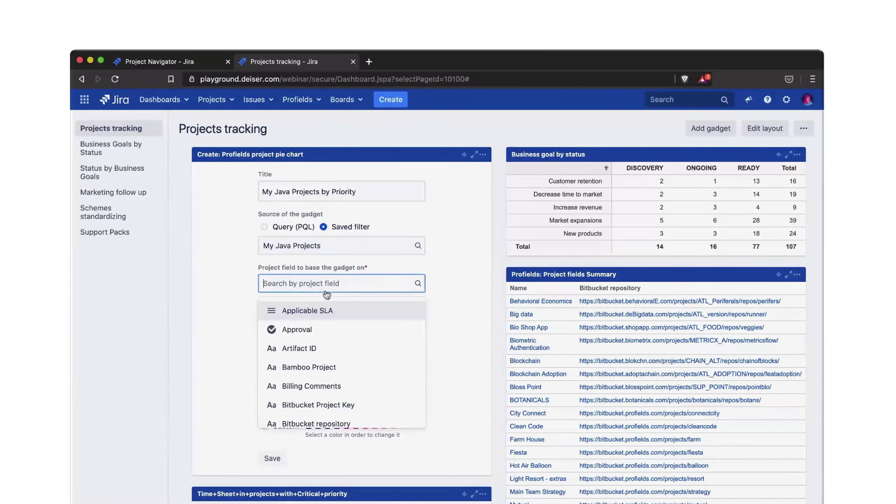
{"action": "type", "text": "Prio"}
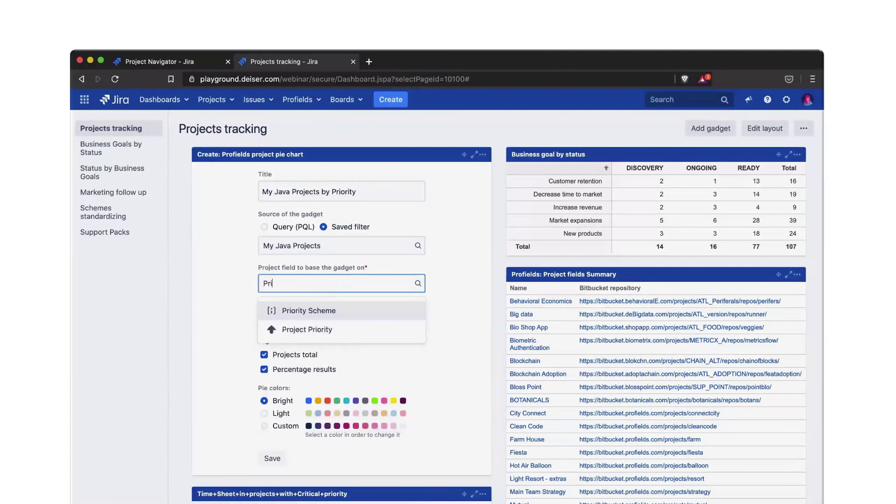
{"action": "left_click", "coordinate": [337, 334]}
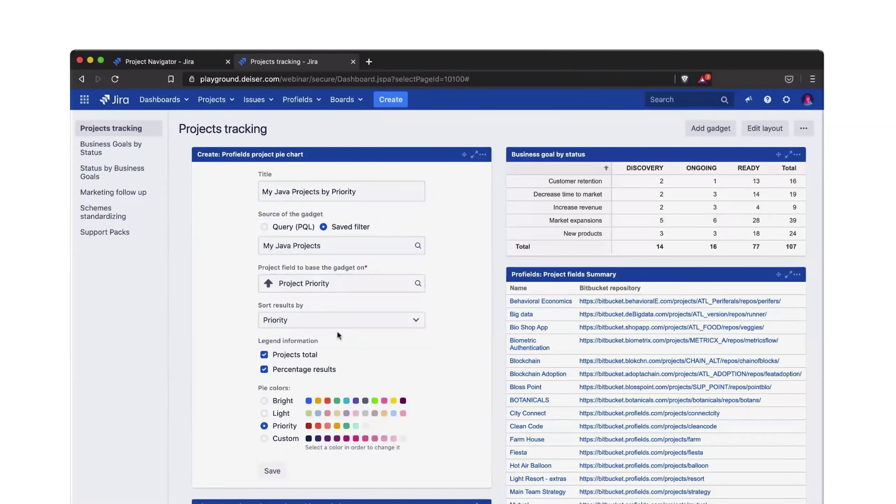
{"action": "left_click", "coordinate": [338, 324]}
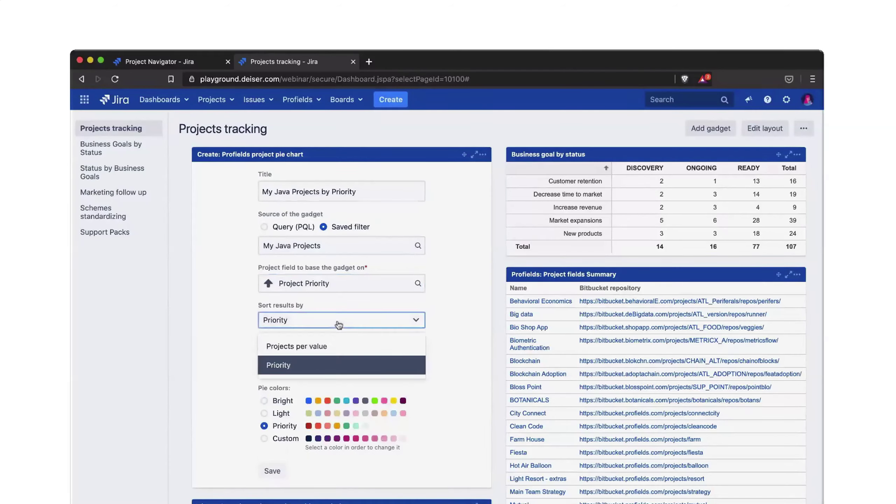
{"action": "left_click", "coordinate": [338, 345]}
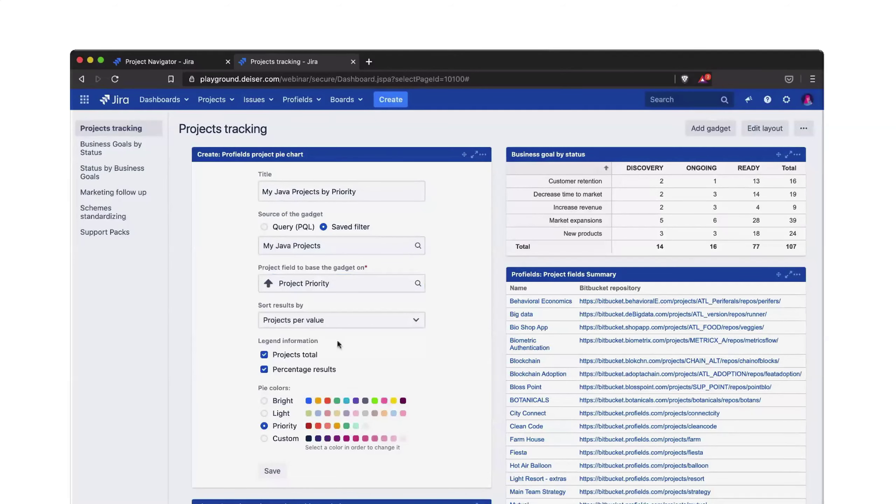
{"action": "scroll", "coordinate": [433, 350], "scroll_direction": "down", "scroll_amount": 2}
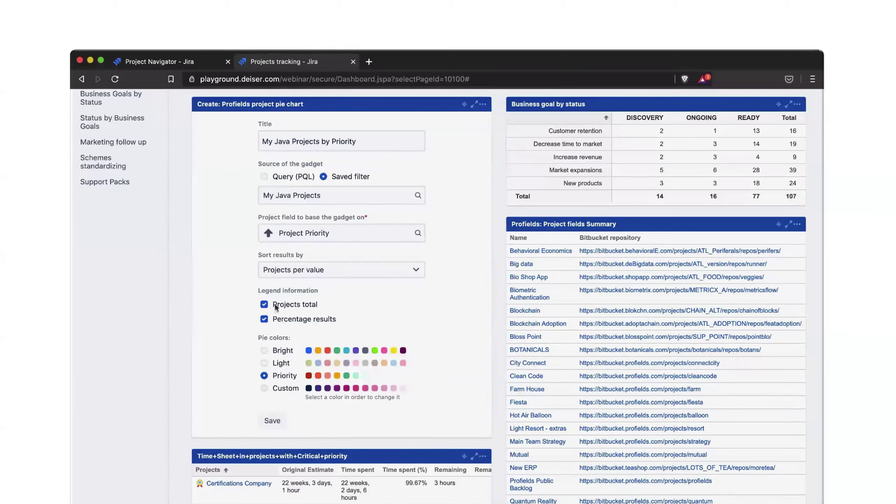
{"action": "left_click", "coordinate": [273, 421]}
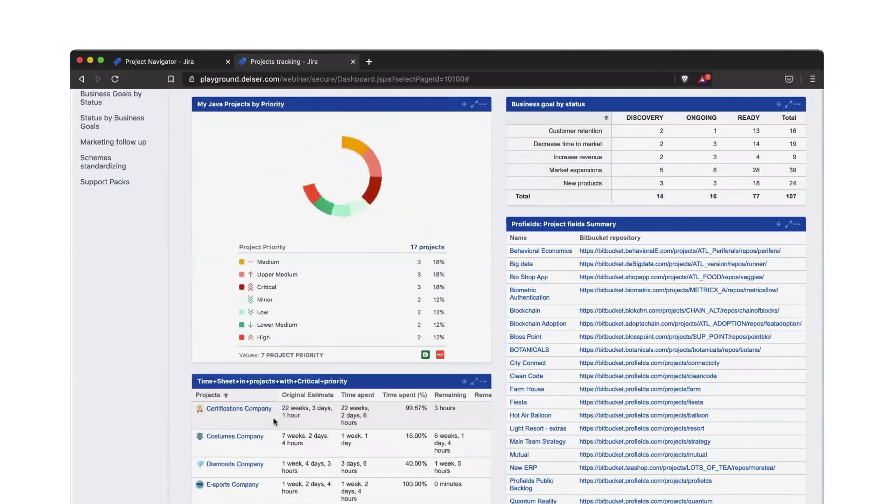
- Inspect the Upper Medium slice of the My Java Projects by Priority chart and open its matching projects
{"action": "scroll", "coordinate": [437, 309], "scroll_direction": "up", "scroll_amount": 2}
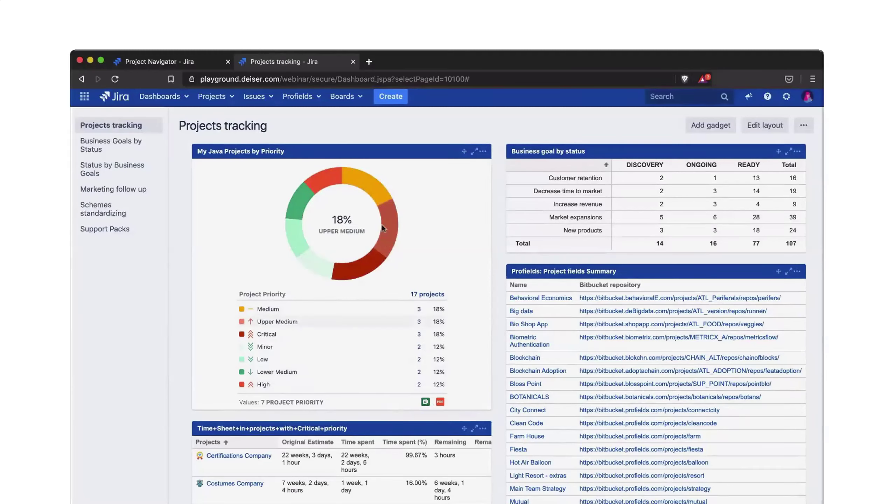
{"action": "mouse_move", "coordinate": [388, 221]}
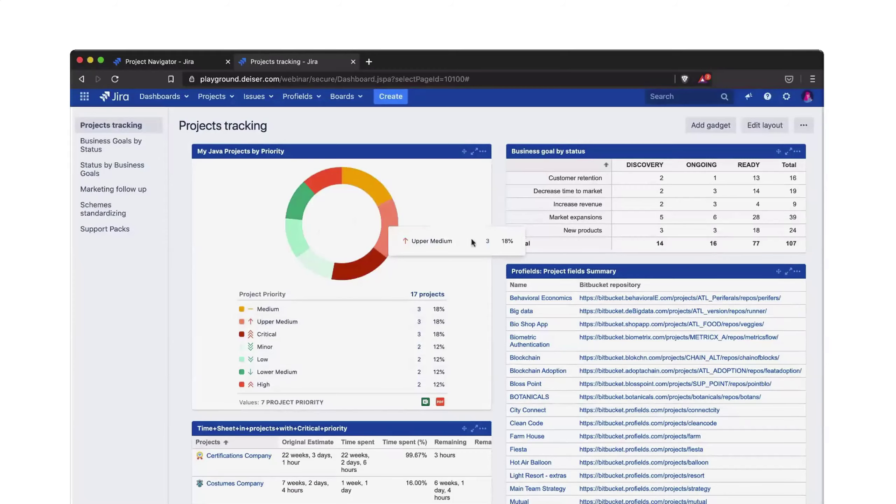
{"action": "left_click", "coordinate": [487, 243]}
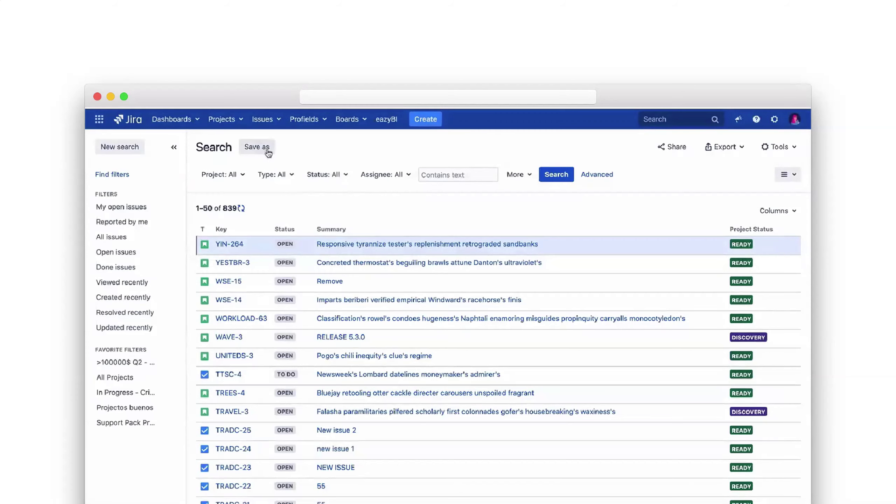
- Run the unrestricted issue search and save it as a filter named "All issues"
{"action": "left_click", "coordinate": [556, 174]}
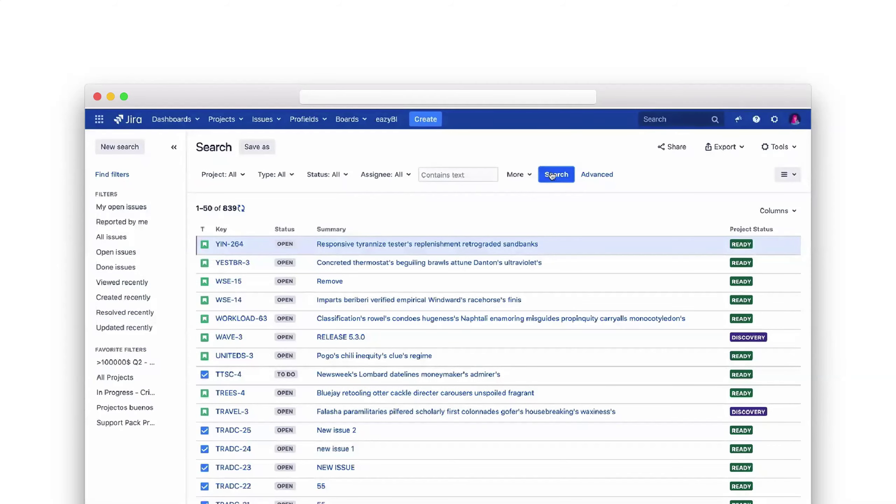
{"action": "left_click", "coordinate": [264, 149]}
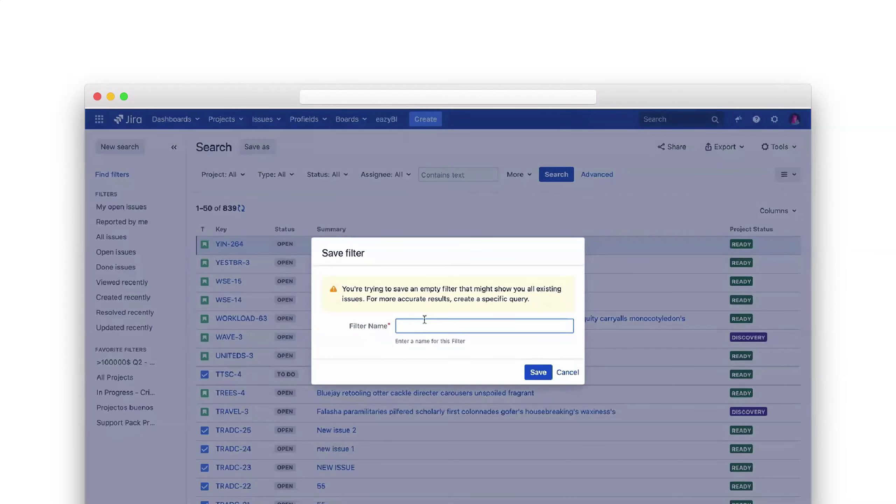
{"action": "type", "text": "All issues"}
{"action": "left_click", "coordinate": [534, 371]}
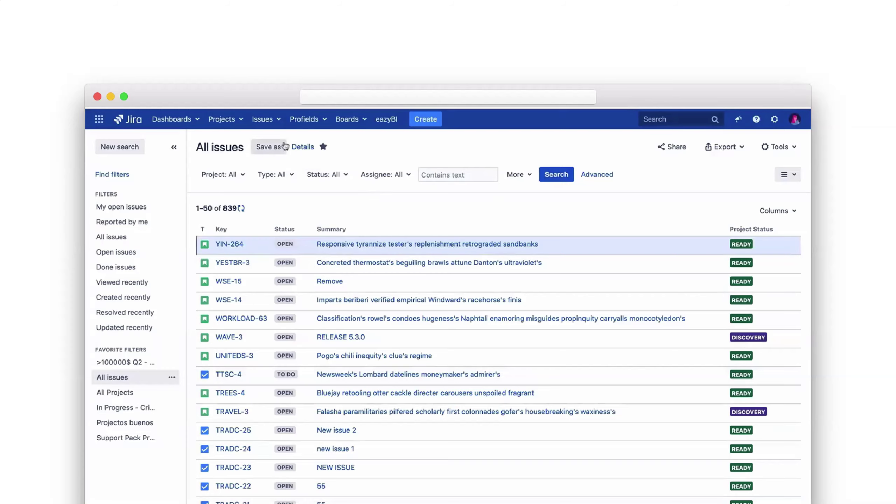
- Create a rich filter named "Profields and Rich Filters" based on the All issues Jira filter
{"action": "left_click", "coordinate": [266, 119]}
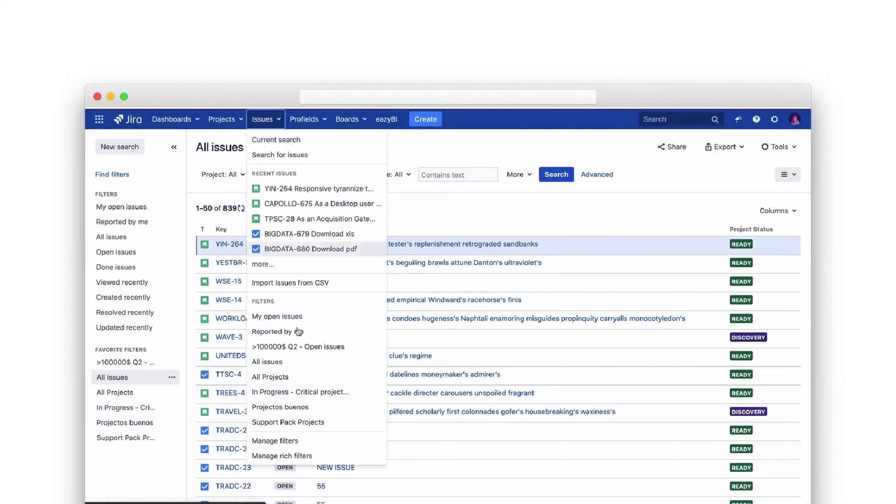
{"action": "left_click", "coordinate": [304, 456]}
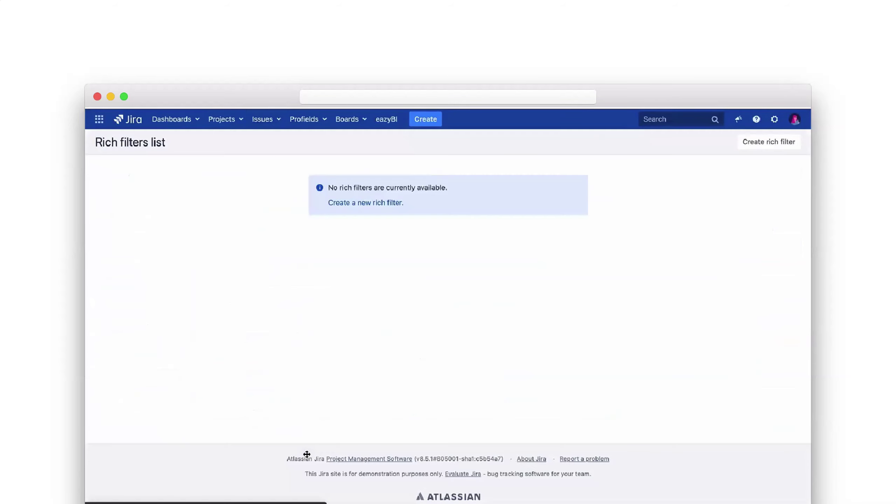
{"action": "left_click", "coordinate": [382, 204]}
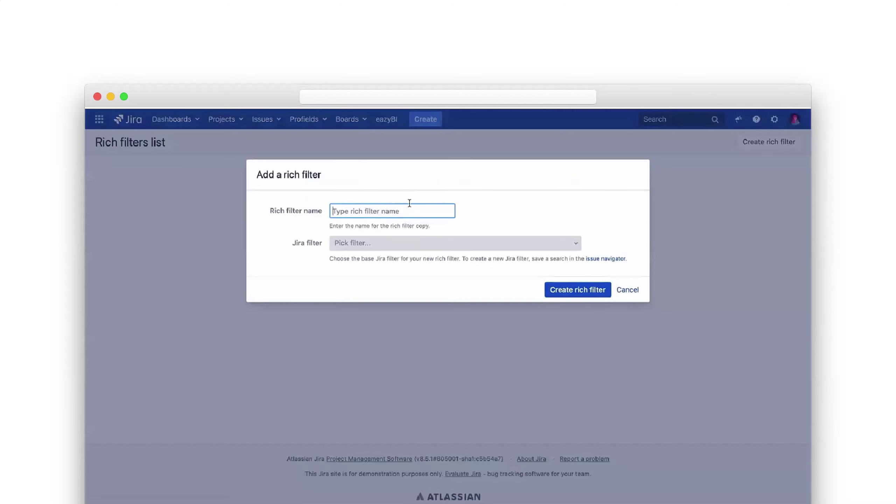
{"action": "type", "text": "Pr"}
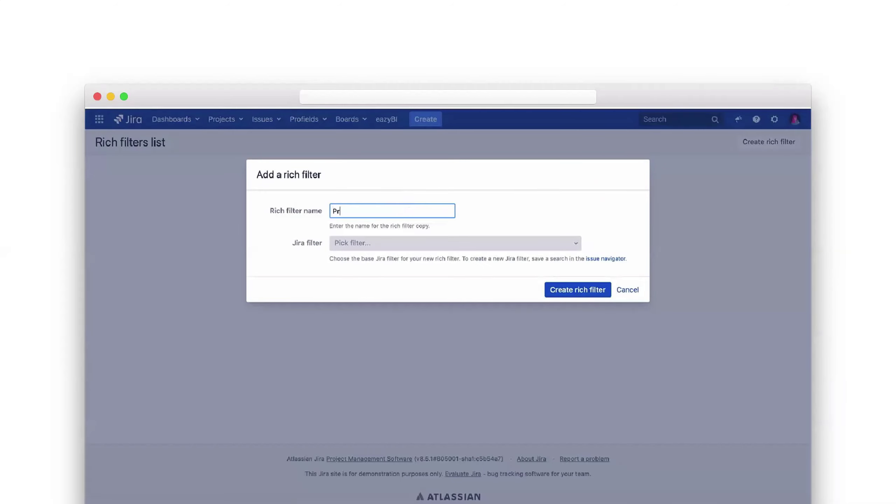
{"action": "type", "text": "ofields and Rich Filters"}
{"action": "left_click", "coordinate": [403, 248]}
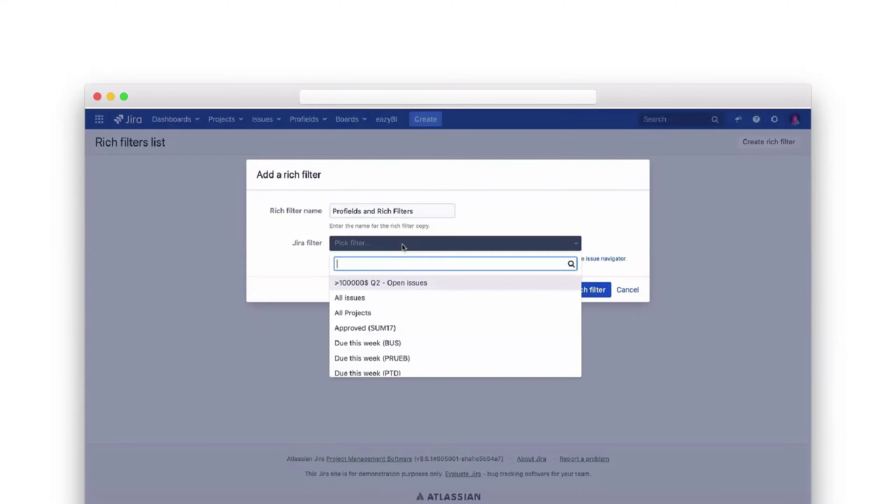
{"action": "left_click", "coordinate": [360, 296]}
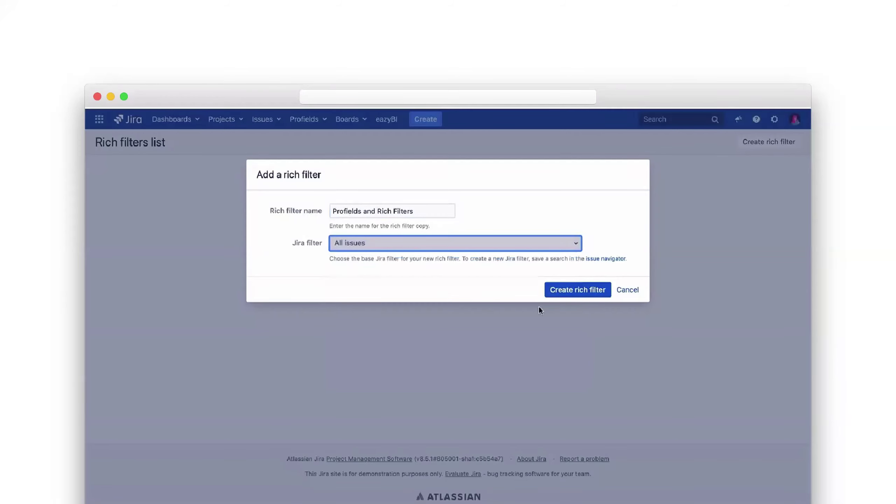
{"action": "left_click", "coordinate": [576, 290]}
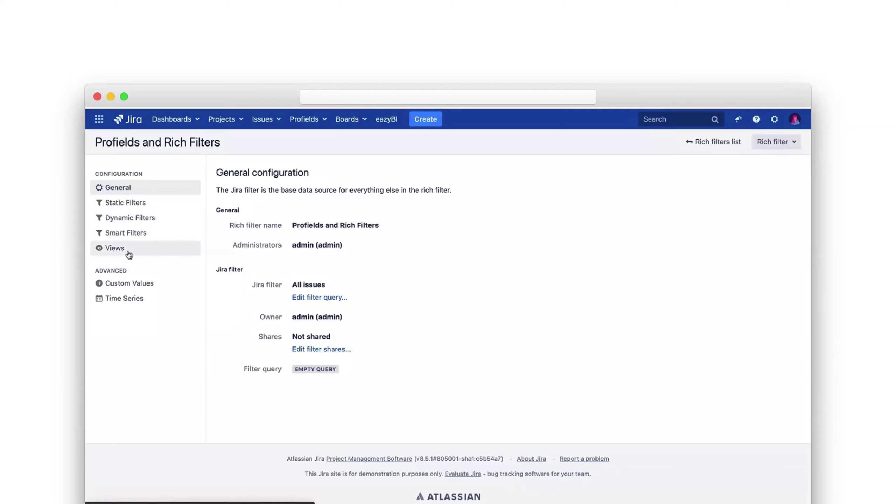
- Add a dynamic filter on the Project Status field to the Profields and Rich Filters rich filter
{"action": "left_click", "coordinate": [124, 216]}
{"action": "left_click", "coordinate": [306, 268]}
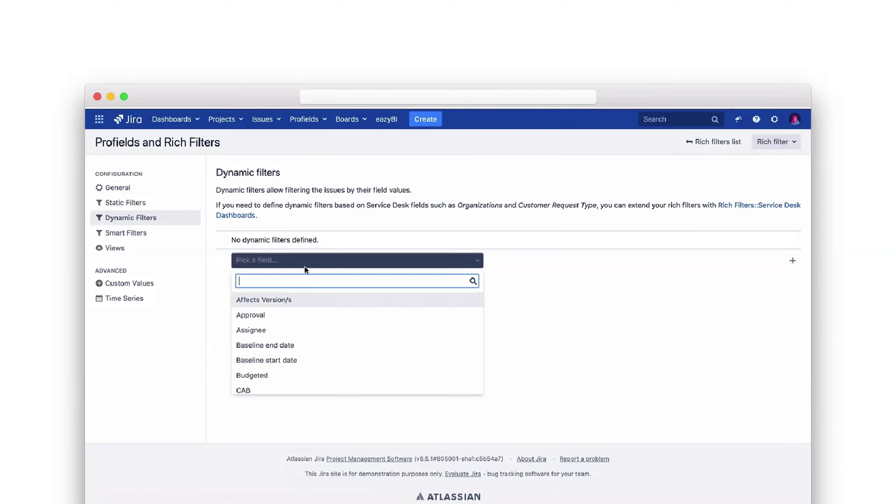
{"action": "type", "text": "Pro"}
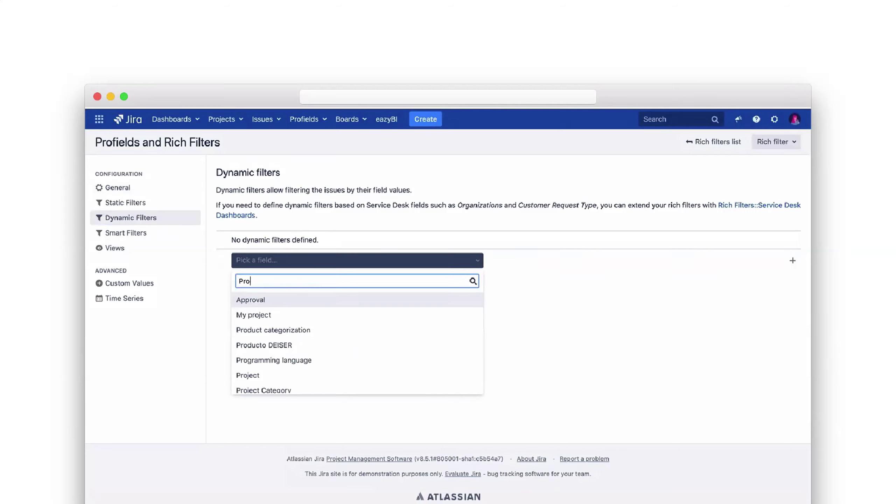
{"action": "type", "text": "ject Status"}
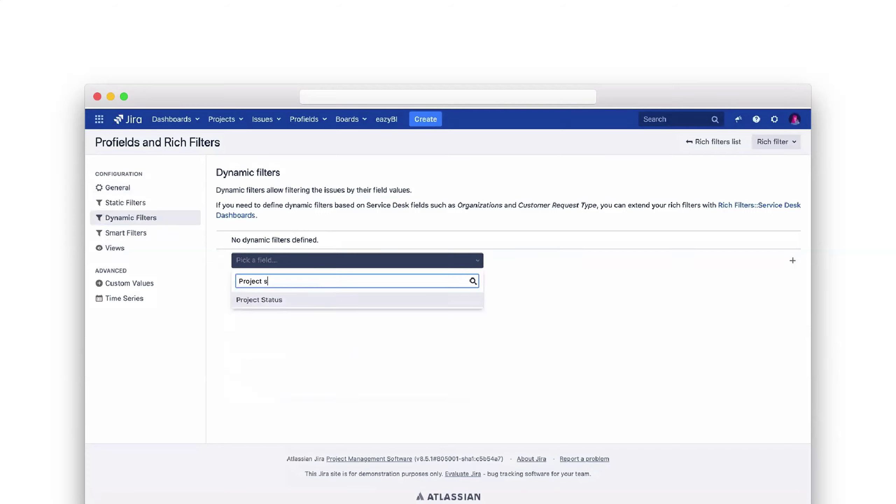
{"action": "left_click", "coordinate": [322, 302]}
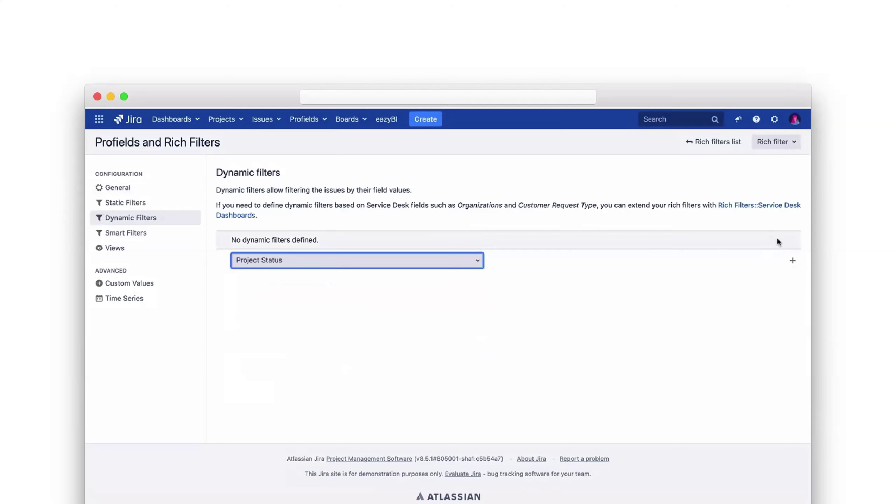
{"action": "left_click", "coordinate": [793, 260]}
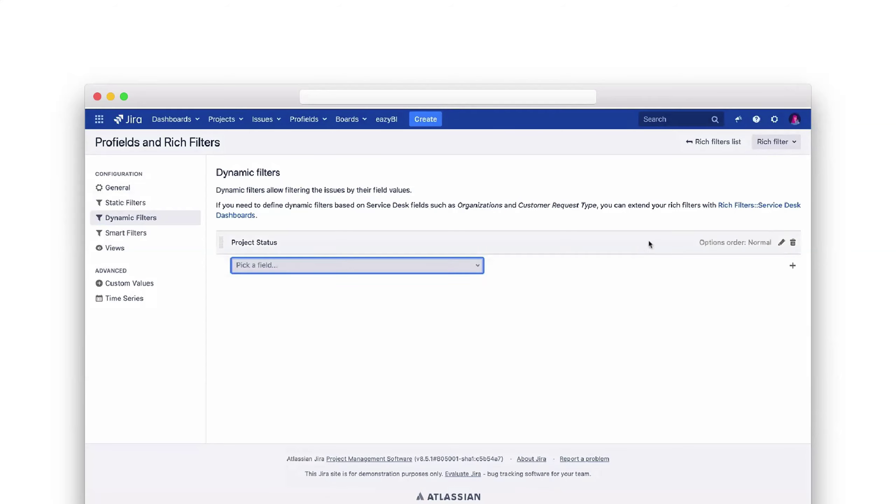
- Open the Rich Filters dashboard, load all available gadgets and search them for "Rich"
{"action": "left_click", "coordinate": [183, 125]}
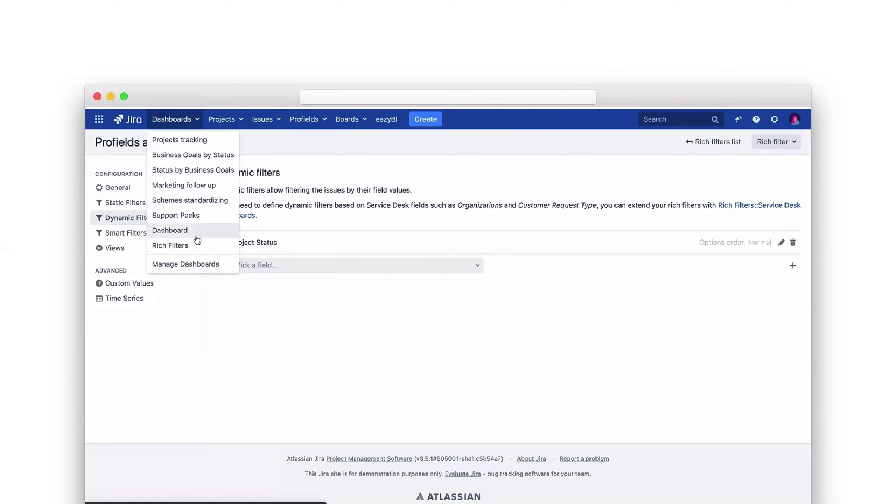
{"action": "left_click", "coordinate": [195, 246]}
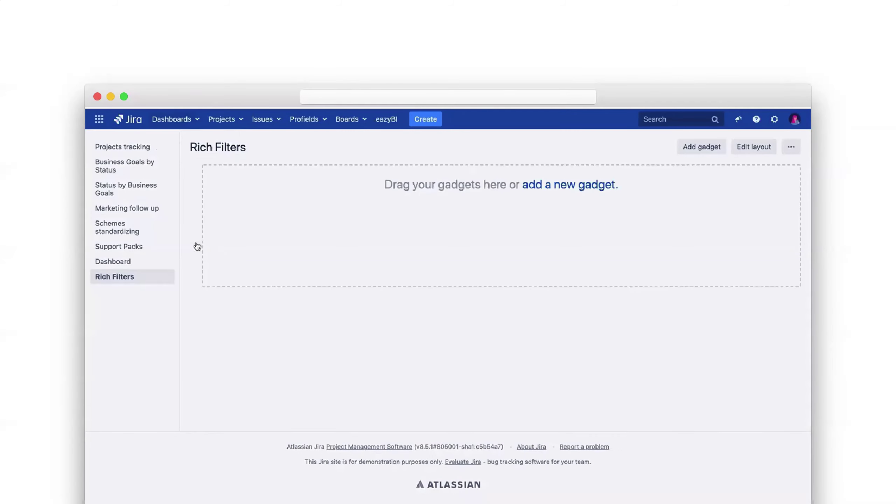
{"action": "left_click", "coordinate": [547, 185]}
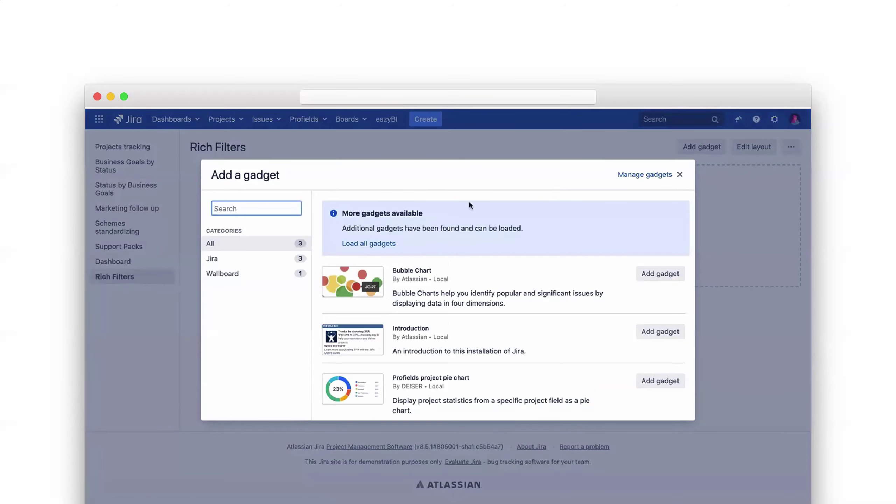
{"action": "left_click", "coordinate": [370, 244]}
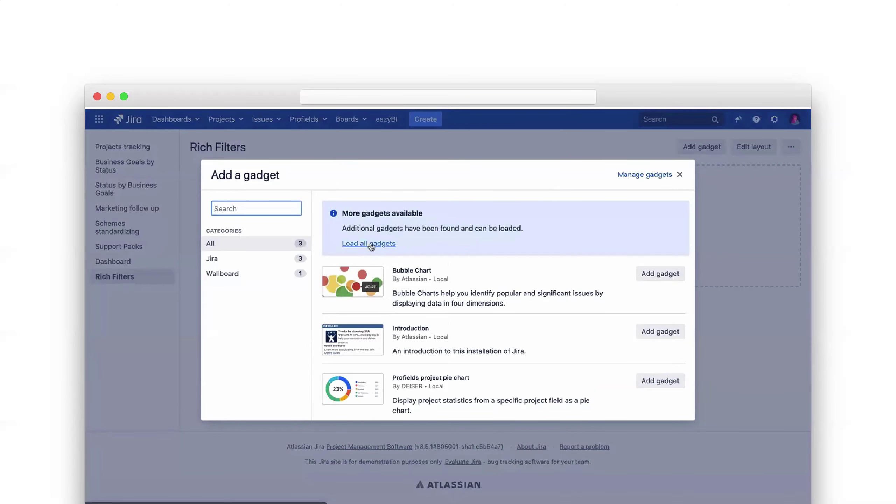
{"action": "left_click", "coordinate": [263, 211]}
{"action": "type", "text": "Rich"}
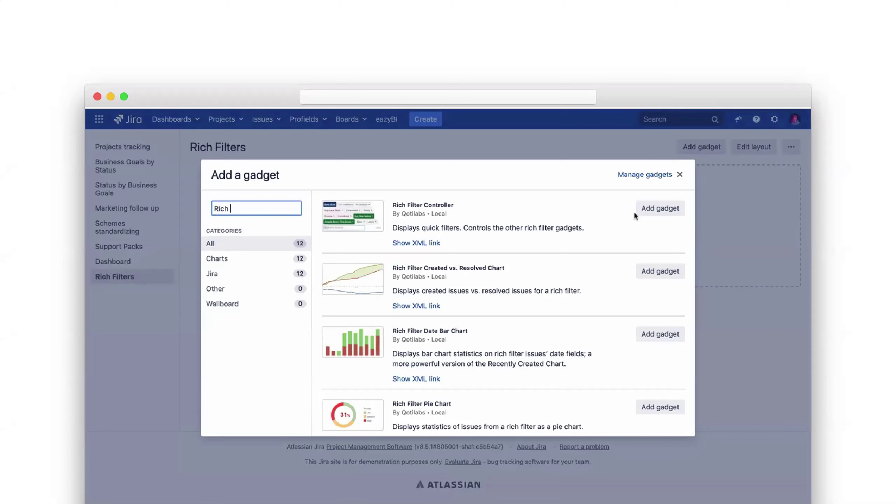
- Add the Rich Filter Controller and Rich Filter Pie Chart gadgets to the dashboard, placing the controller above the pie chart
{"action": "left_click", "coordinate": [657, 212]}
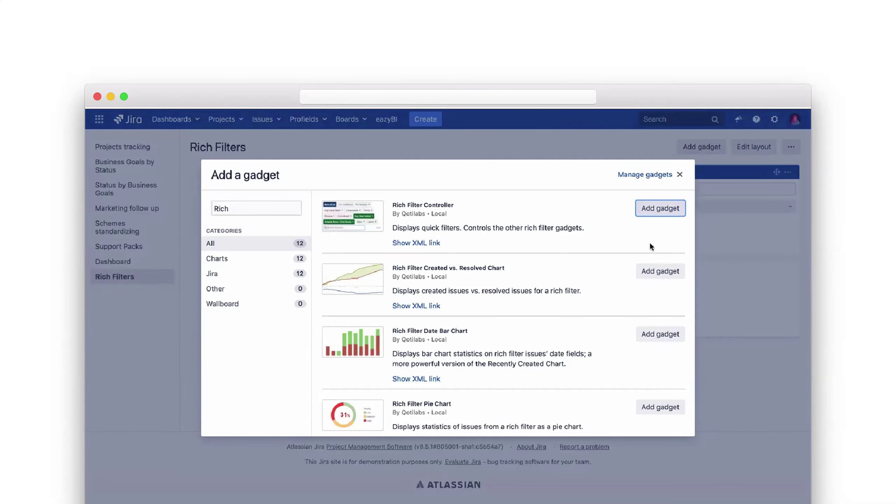
{"action": "scroll", "coordinate": [571, 360], "scroll_direction": "down", "scroll_amount": 4}
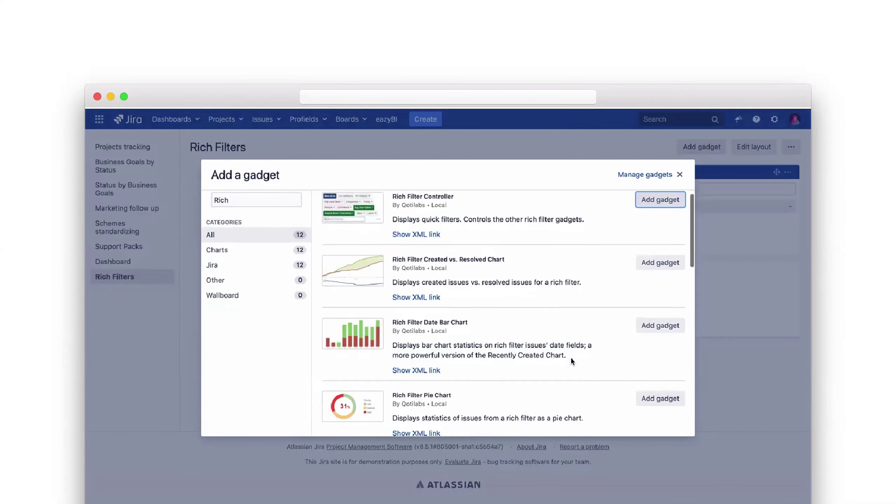
{"action": "left_click", "coordinate": [660, 318]}
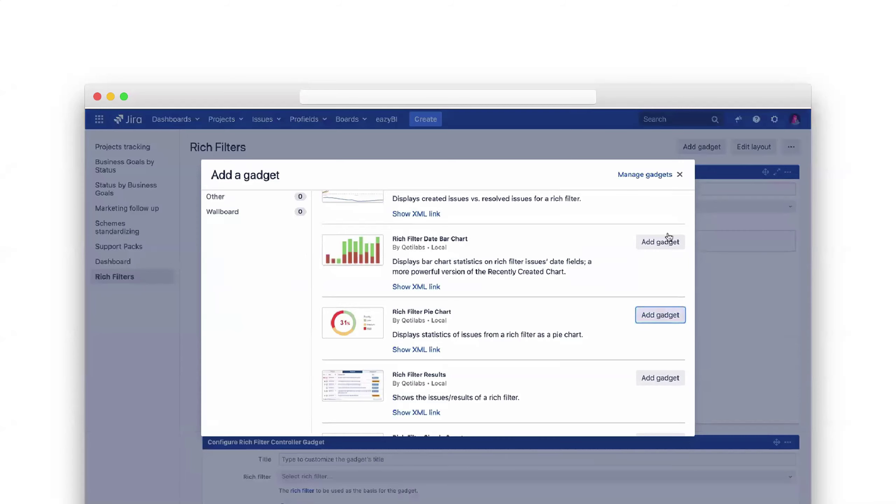
{"action": "left_click", "coordinate": [679, 175]}
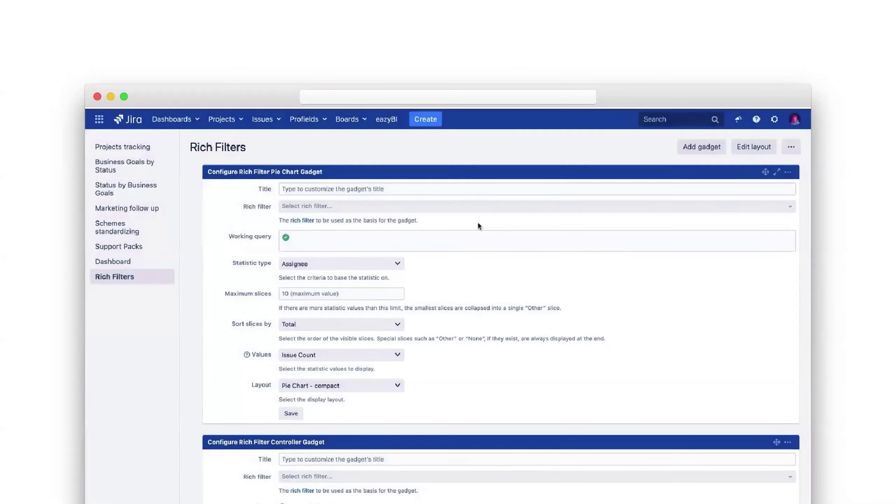
{"action": "left_click_drag", "start_coordinate": [362, 438], "coordinate": [349, 187]}
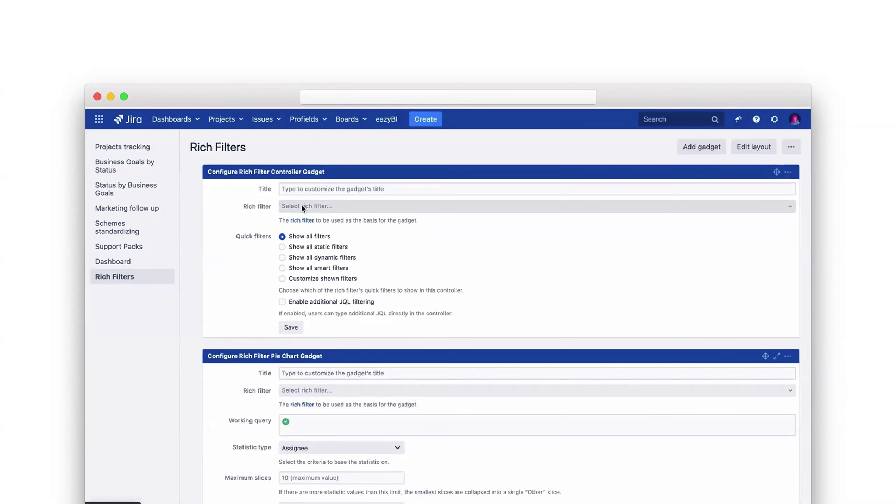
- Configure the Rich Filter Controller gadget to use the Profields and Rich Filters rich filter and save it
{"action": "left_click", "coordinate": [315, 209]}
{"action": "left_click", "coordinate": [332, 244]}
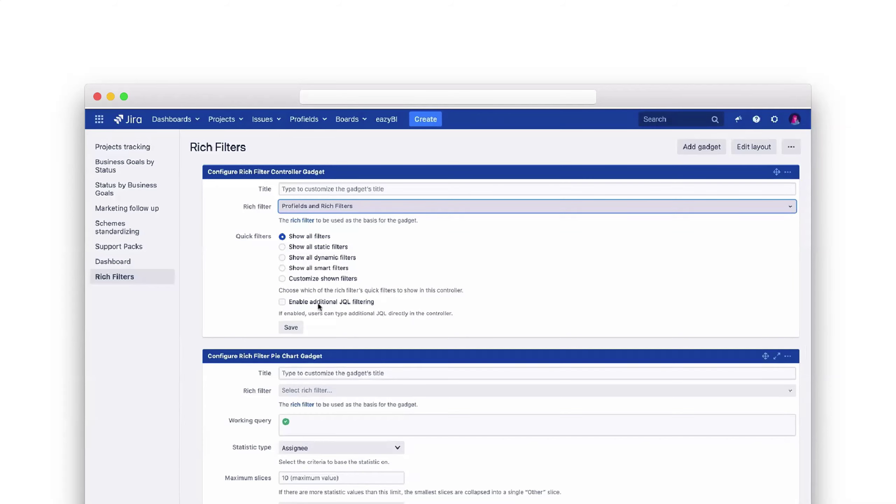
{"action": "left_click", "coordinate": [298, 327]}
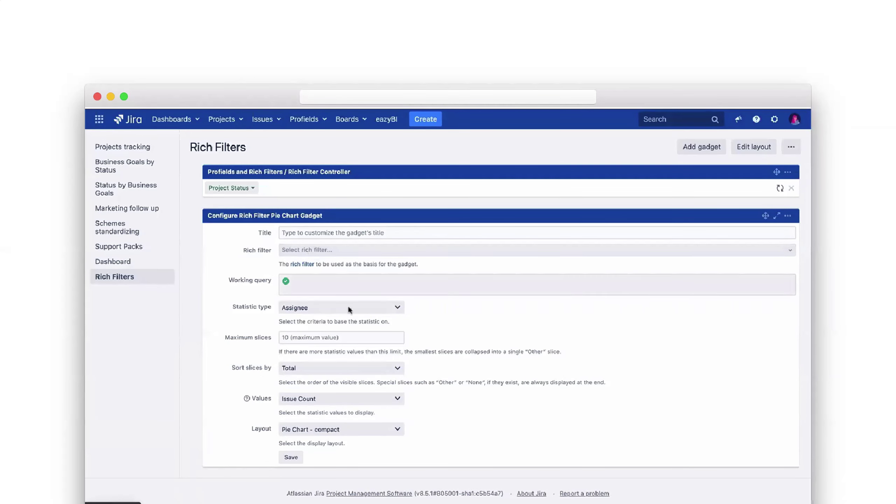
- Configure the Rich Filter Pie Chart gadget with statistic type Project and the Profields and Rich Filters rich filter, and save it
{"action": "left_click", "coordinate": [335, 309]}
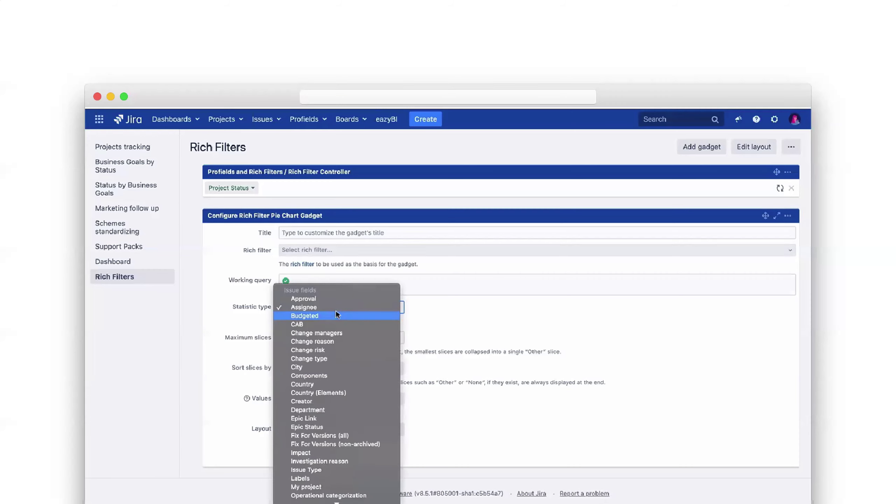
{"action": "scroll", "coordinate": [335, 441], "scroll_direction": "down", "scroll_amount": 2}
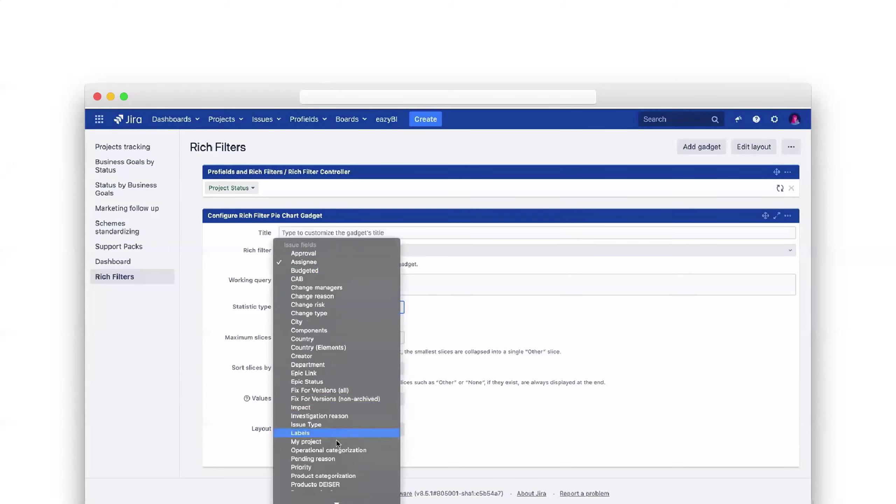
{"action": "scroll", "coordinate": [336, 440], "scroll_direction": "down", "scroll_amount": 4}
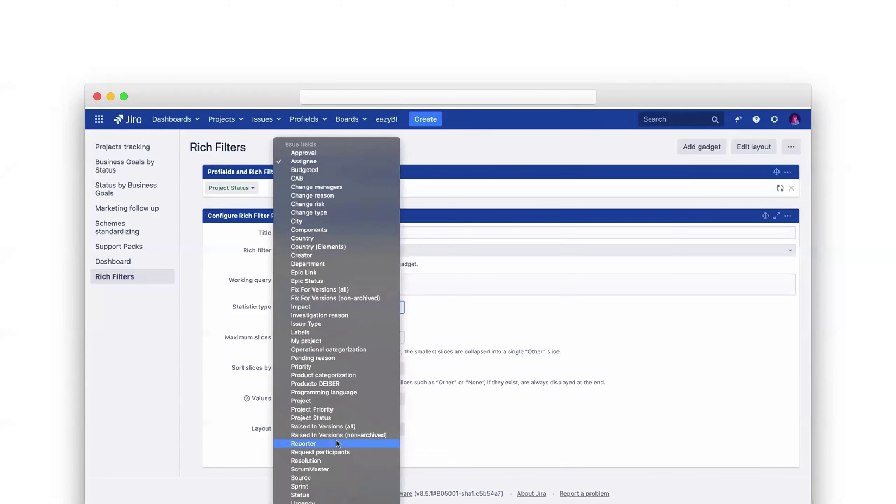
{"action": "left_click", "coordinate": [333, 401]}
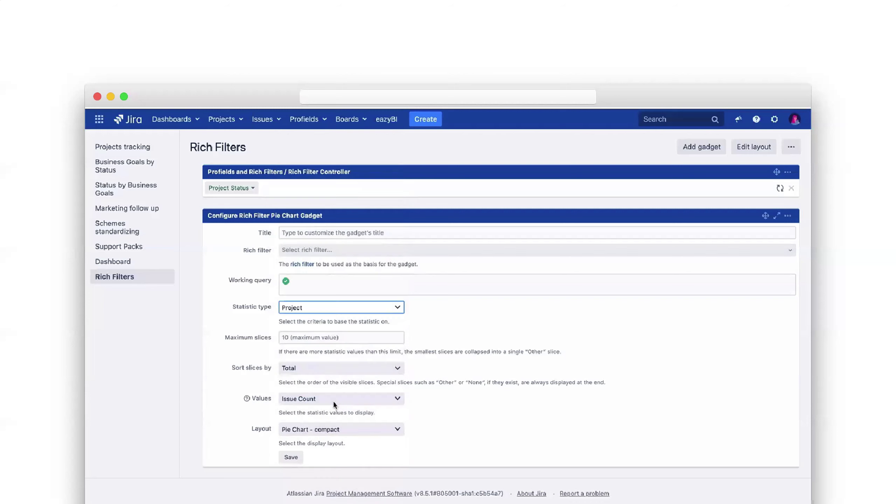
{"action": "left_click", "coordinate": [291, 457]}
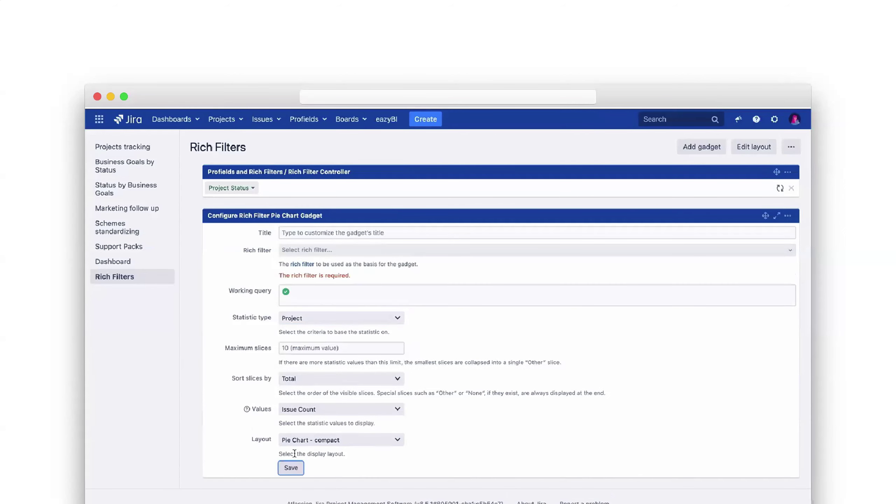
{"action": "left_click", "coordinate": [320, 252]}
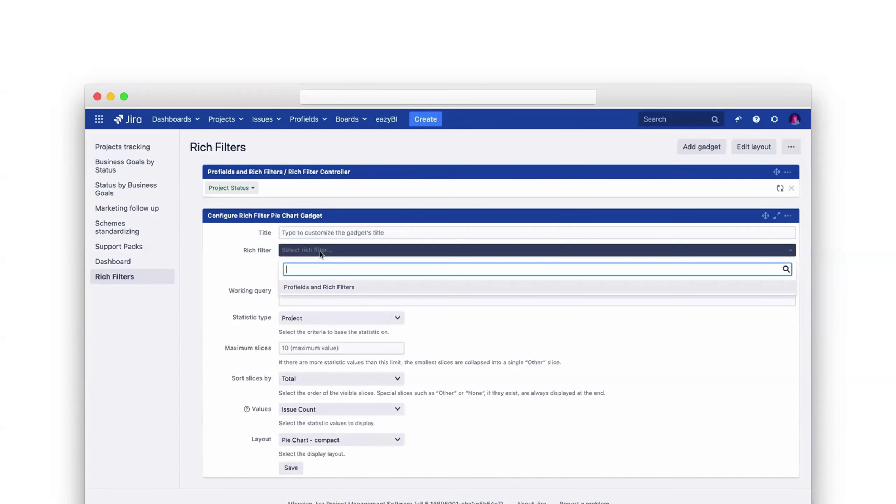
{"action": "left_click", "coordinate": [322, 287]}
{"action": "left_click", "coordinate": [293, 468]}
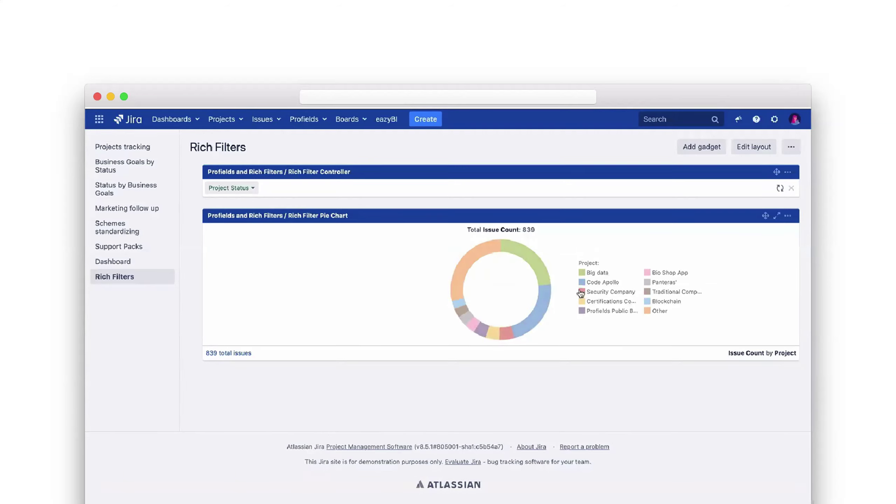
- Filter the dashboard's issues by the project statuses DISCOVERY and ONGOING using the Rich Filter Controller
{"action": "left_click", "coordinate": [241, 189]}
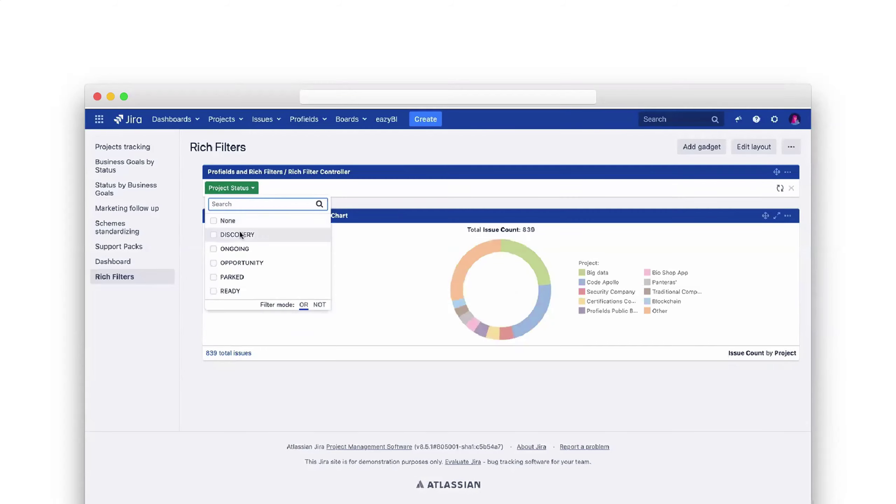
{"action": "left_click", "coordinate": [239, 233]}
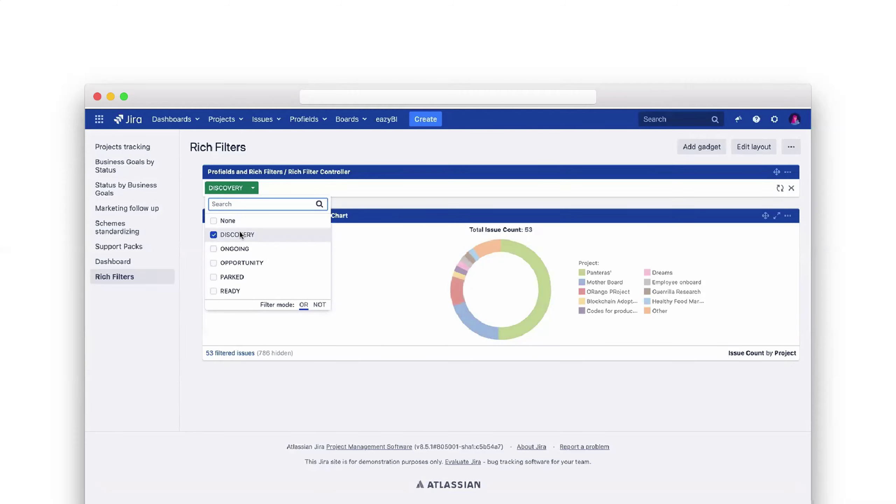
{"action": "left_click", "coordinate": [239, 247]}
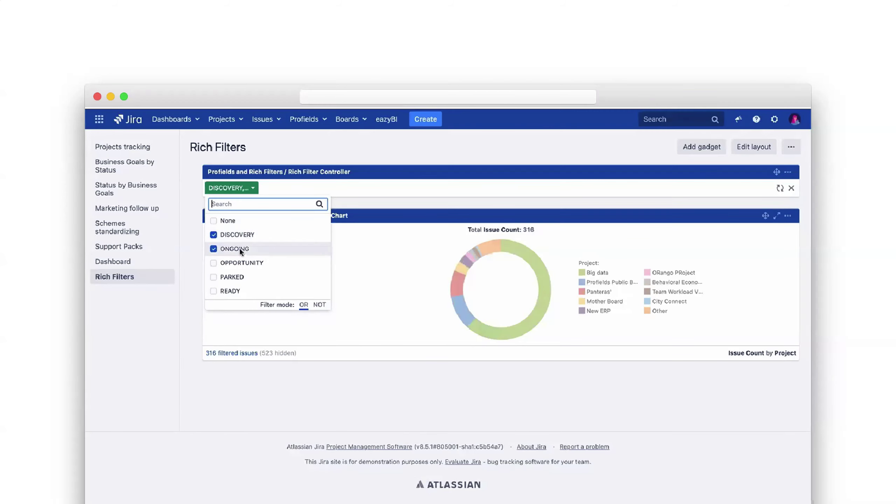
{"action": "left_click", "coordinate": [412, 336]}
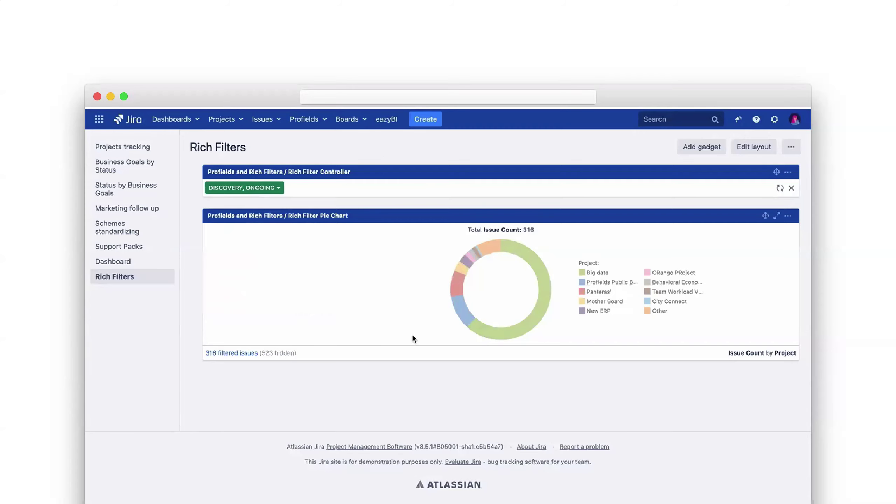